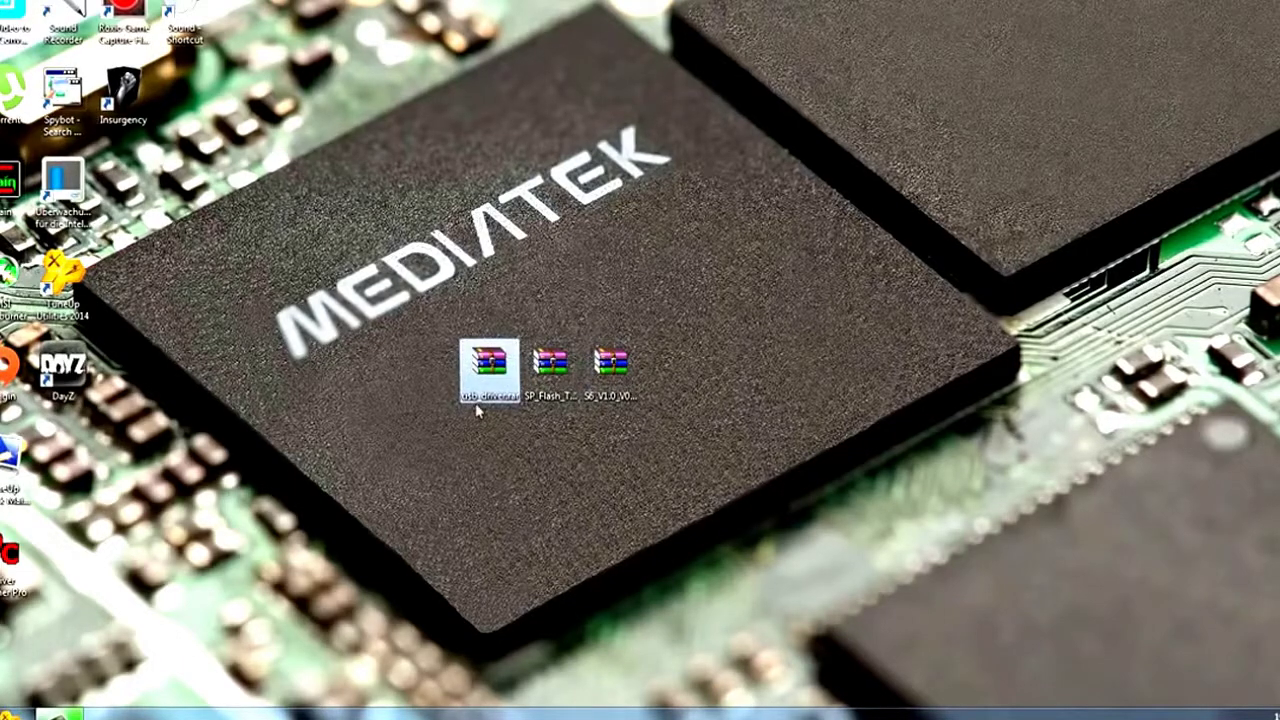
Space the usb_driver.rar, SP_Flash_Tool and S6_V1.0 archives apart in one row on the desktop.
left_click_drag(491, 410, 403, 399)
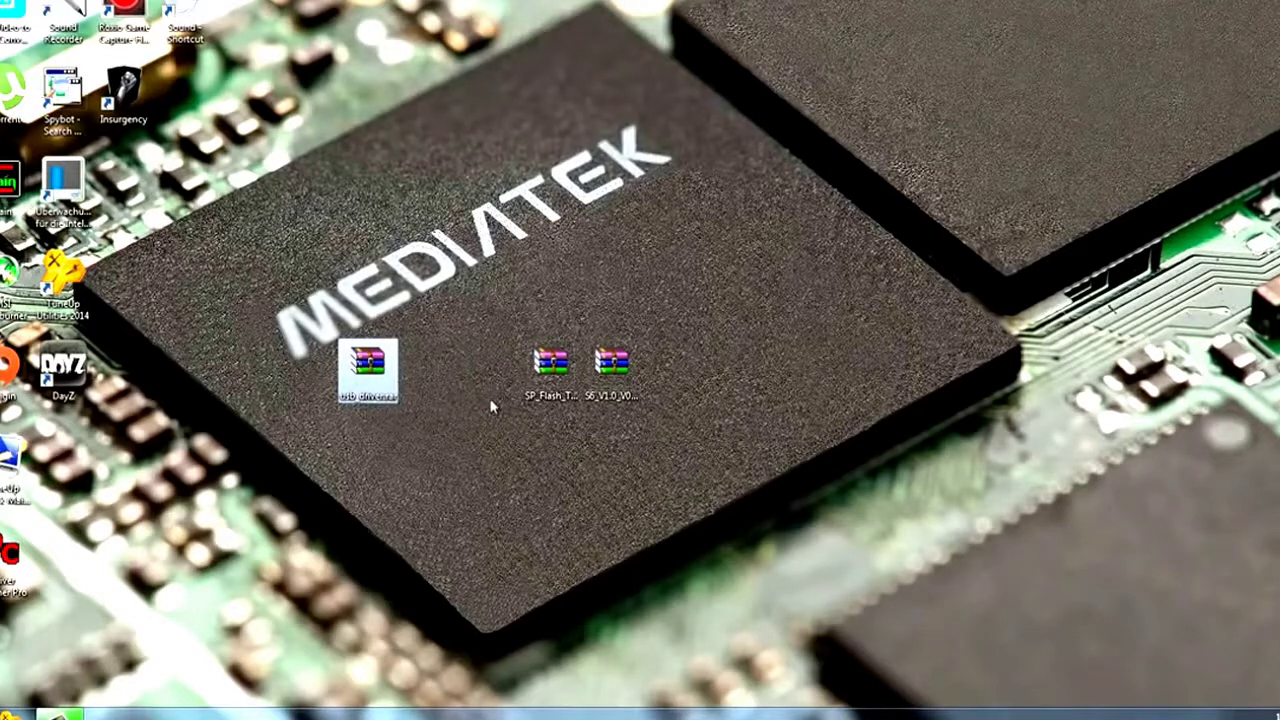
left_click(549, 372)
left_click_drag(555, 373, 494, 371)
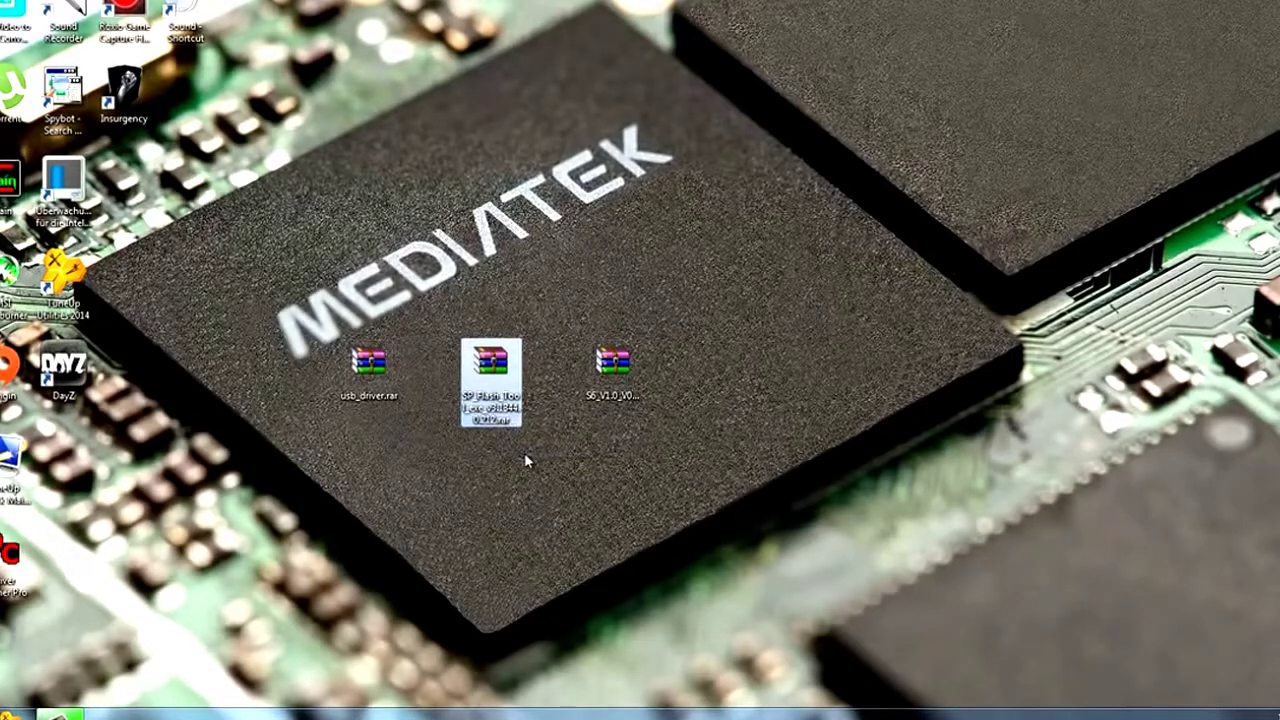
left_click(525, 460)
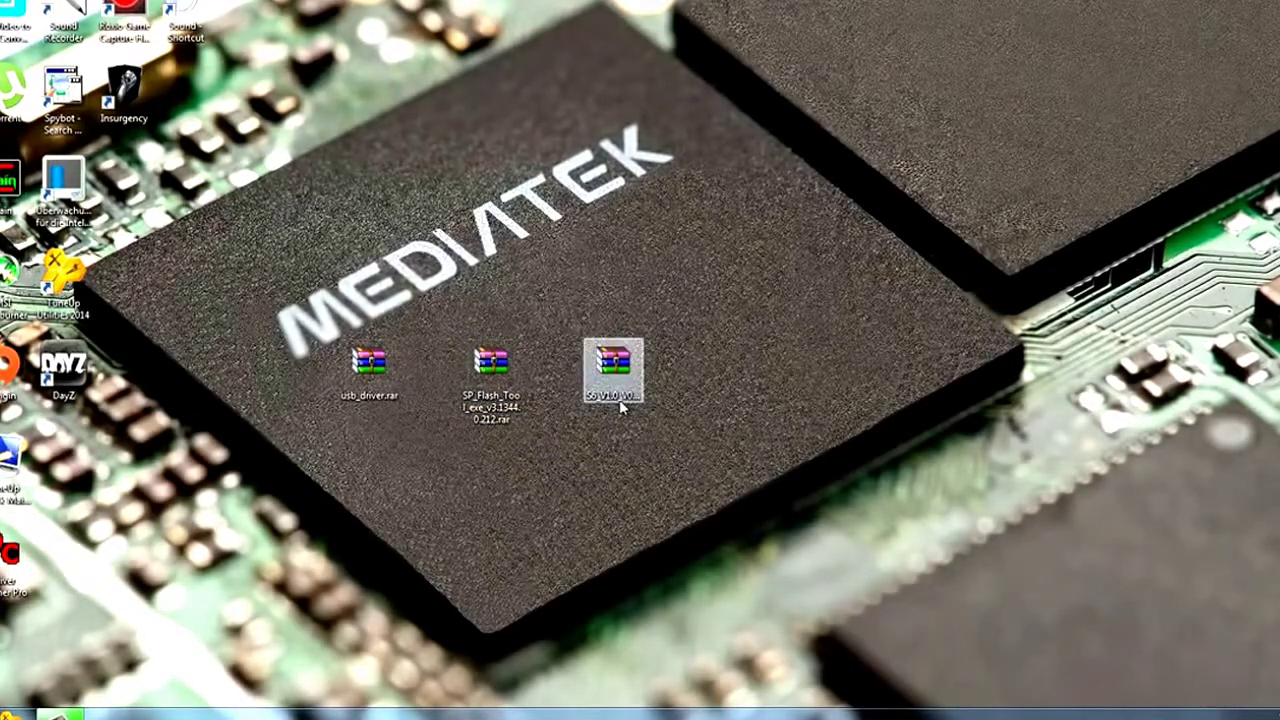
left_click(620, 406)
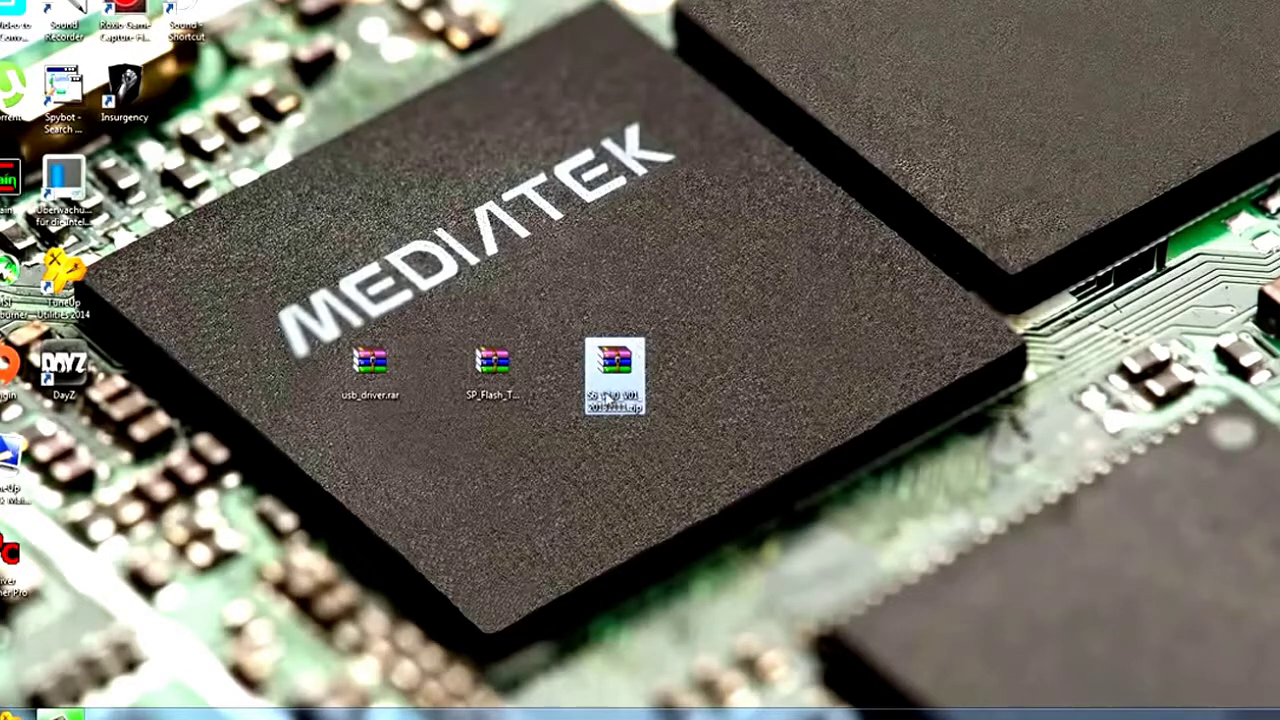
left_click(683, 364)
left_click_drag(697, 313, 608, 314)
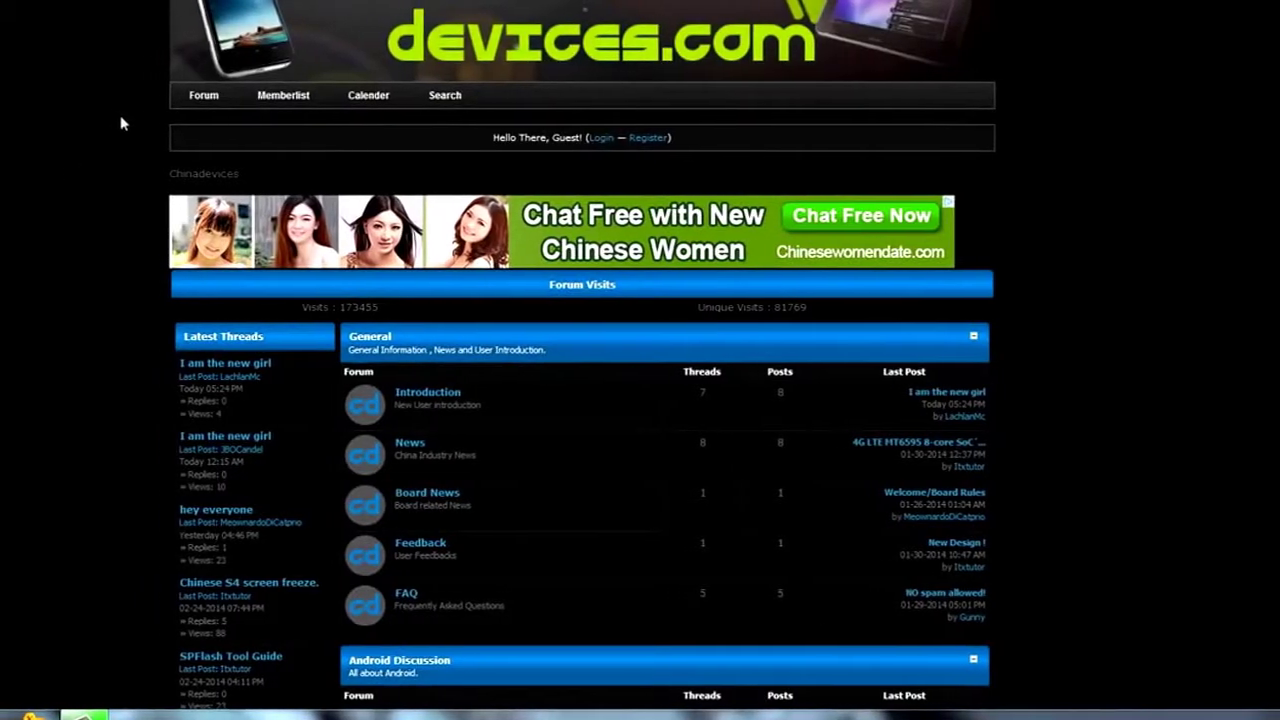
Open the Phone tutorials section under China Phones on the Chinadevices forum and examine its thread list.
scroll(197, 209, "down", 5)
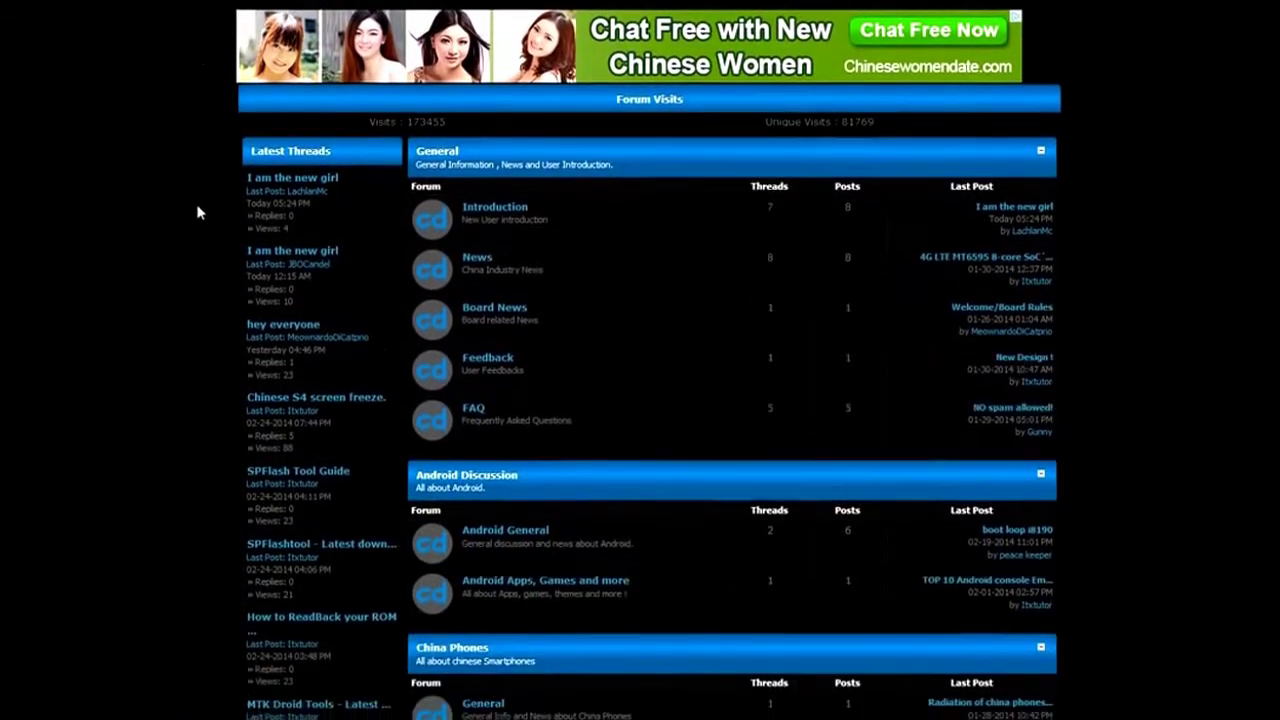
scroll(199, 213, "down", 2)
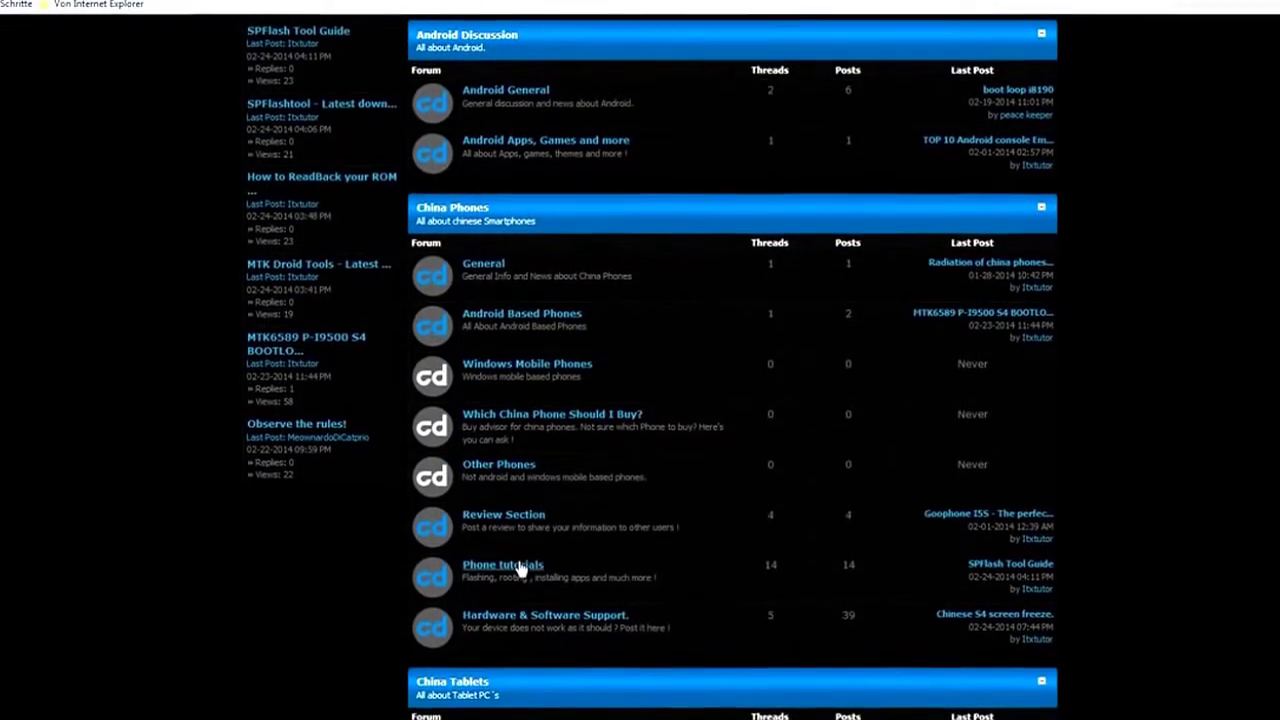
left_click(517, 542)
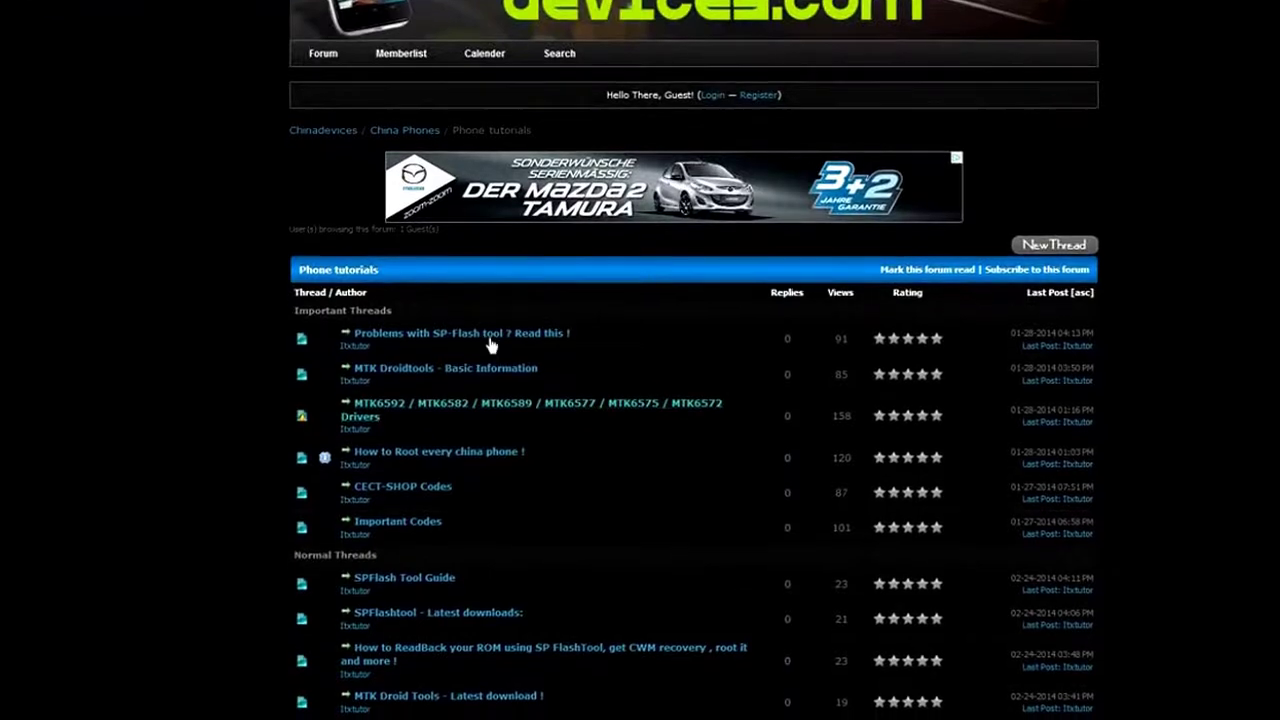
scroll(560, 318, "down", 1)
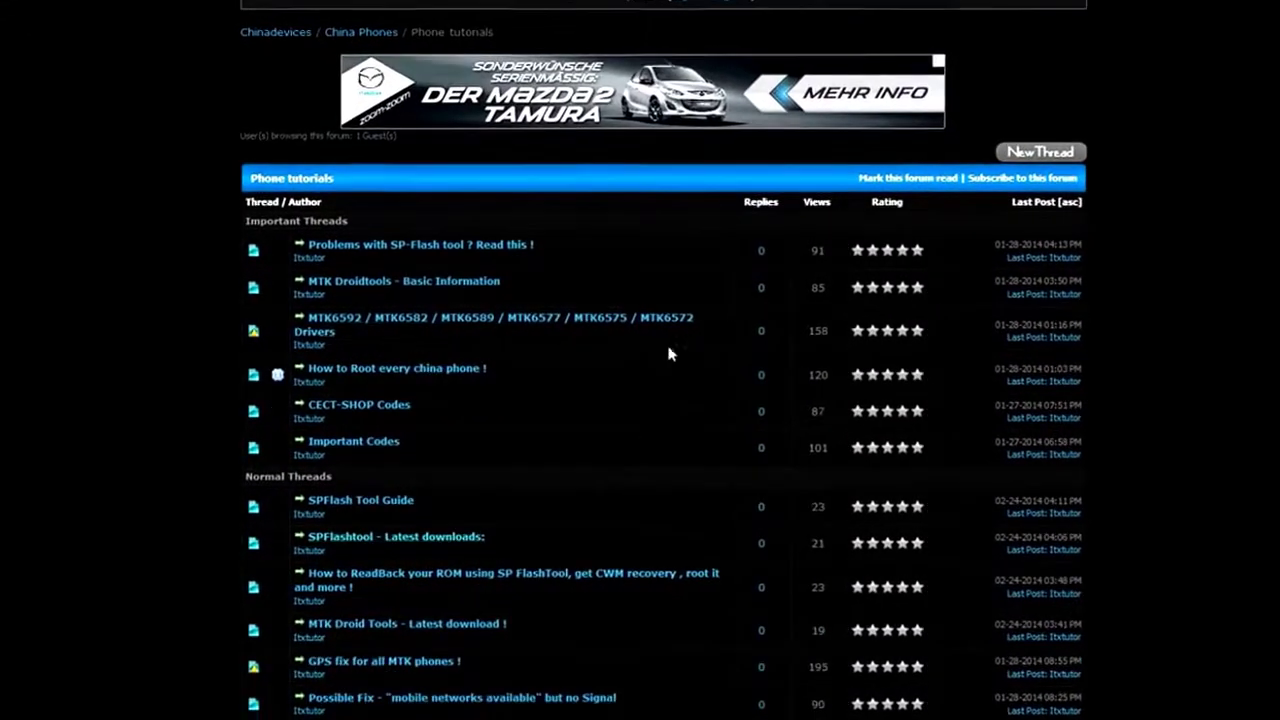
scroll(575, 320, "down", 2)
scroll(523, 350, "up", 4)
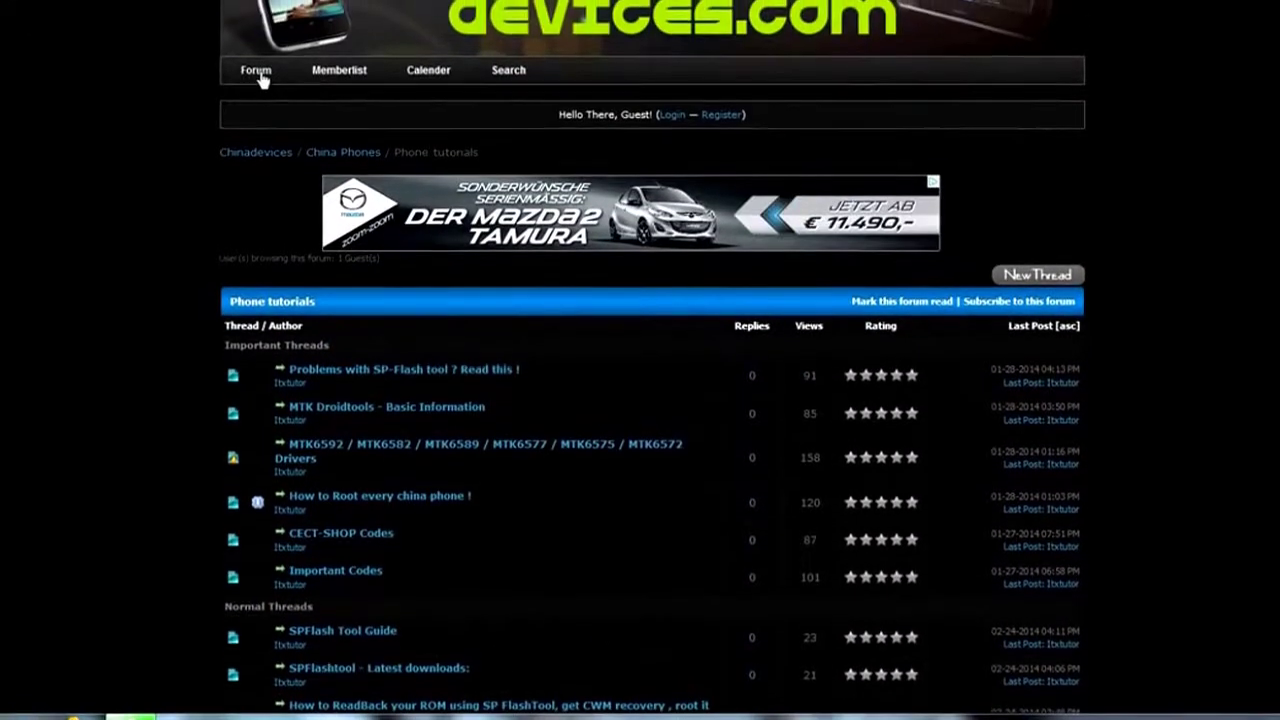
Return to the forum's main page and look over the Latest Threads area.
left_click(204, 90)
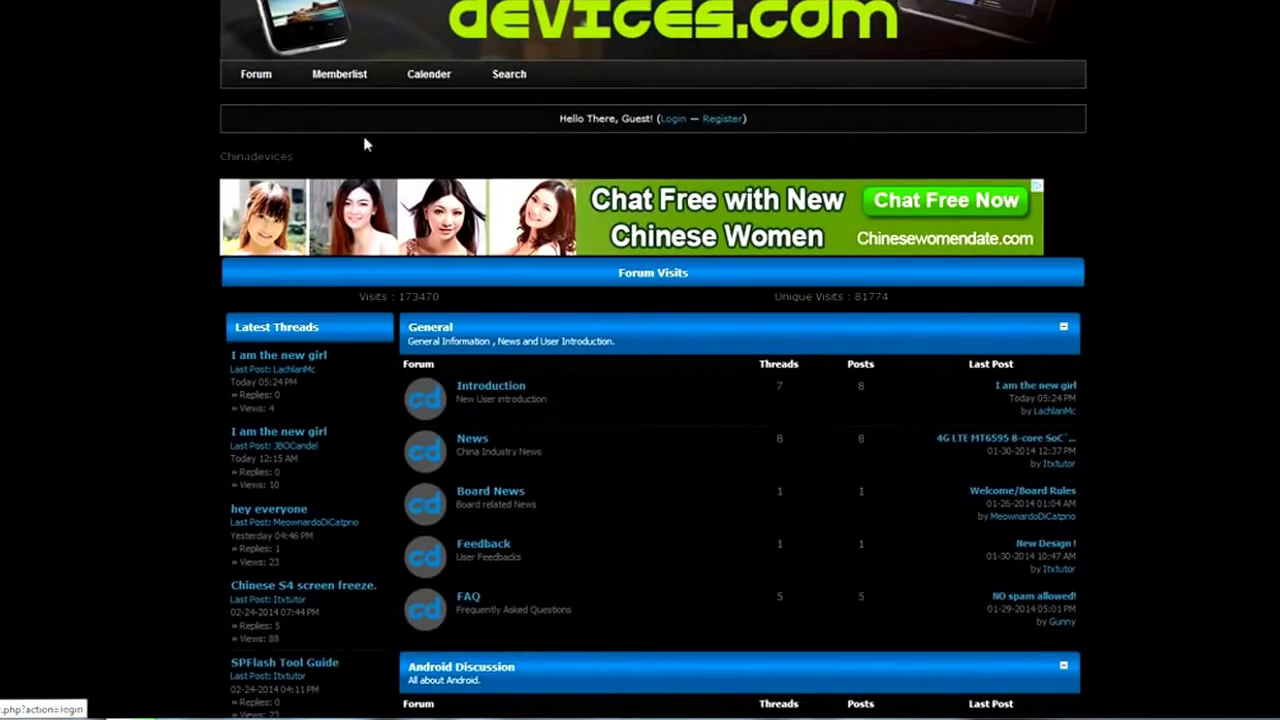
scroll(229, 137, "down", 1)
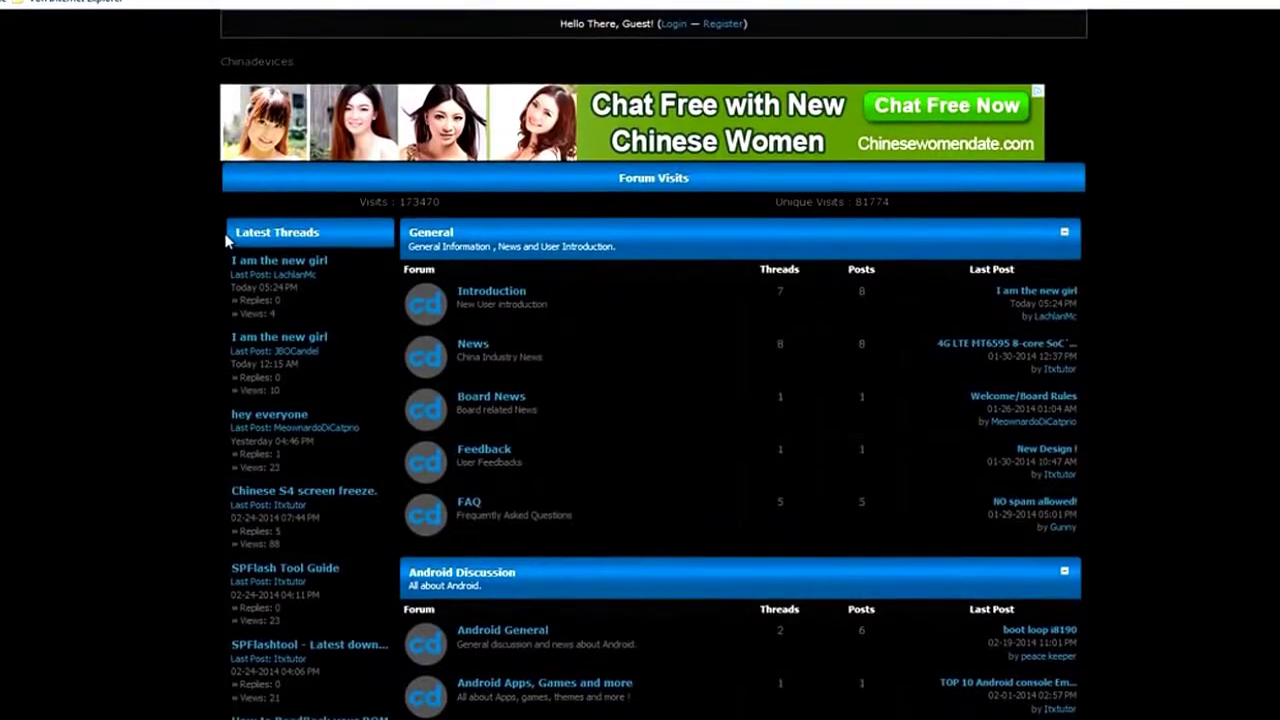
scroll(227, 240, "up", 2)
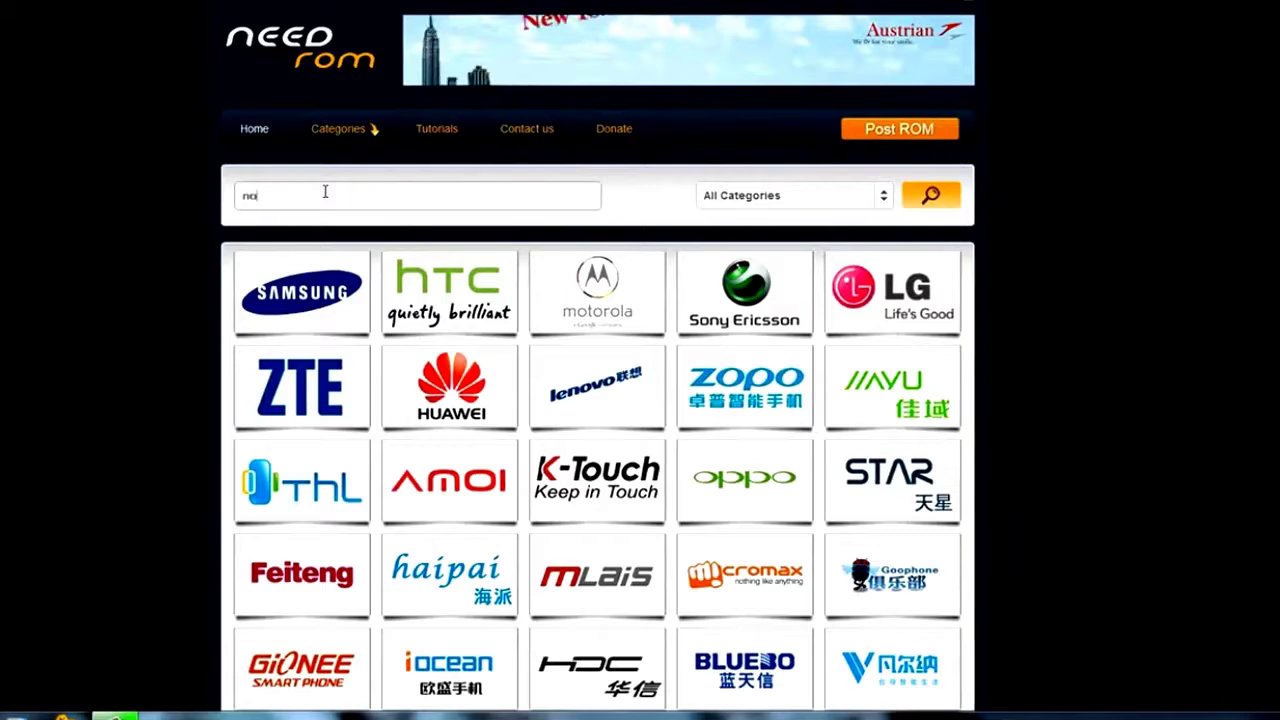
Search the Needrom site for "no.1 s6" and open the NO.1 S6 custom ROM listing for Android 4.2.1.
type("6")
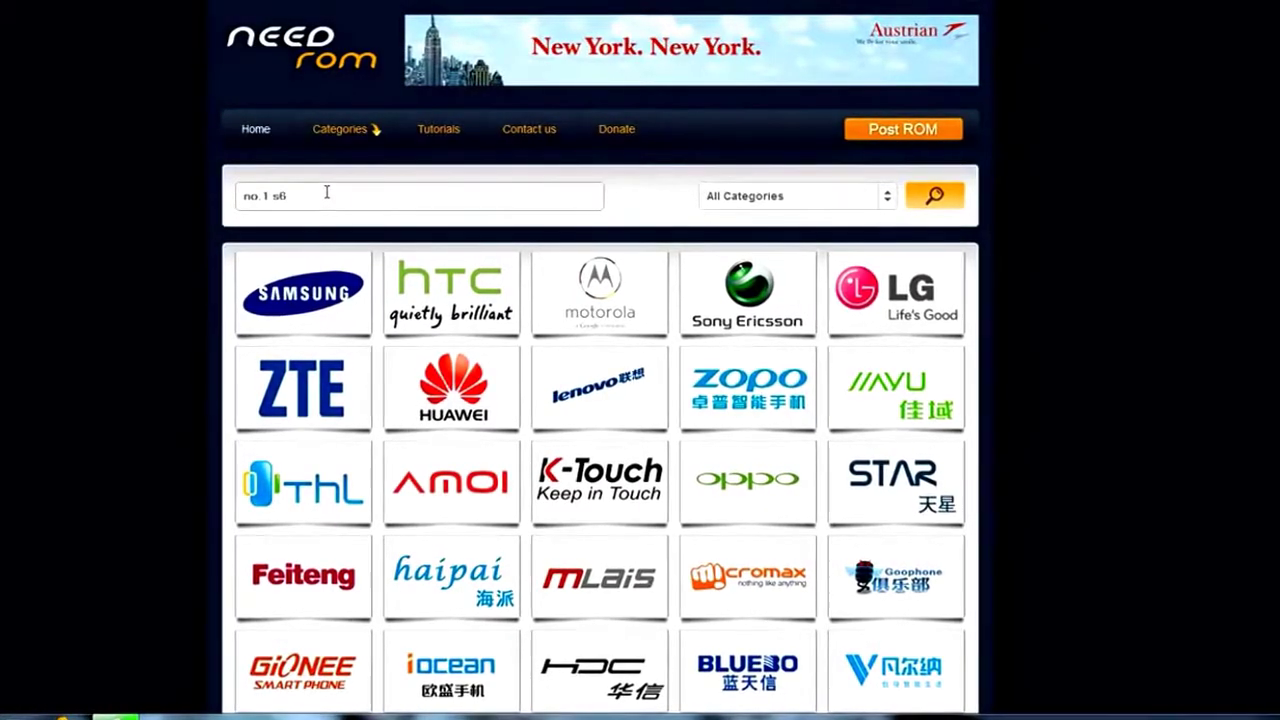
key("Return")
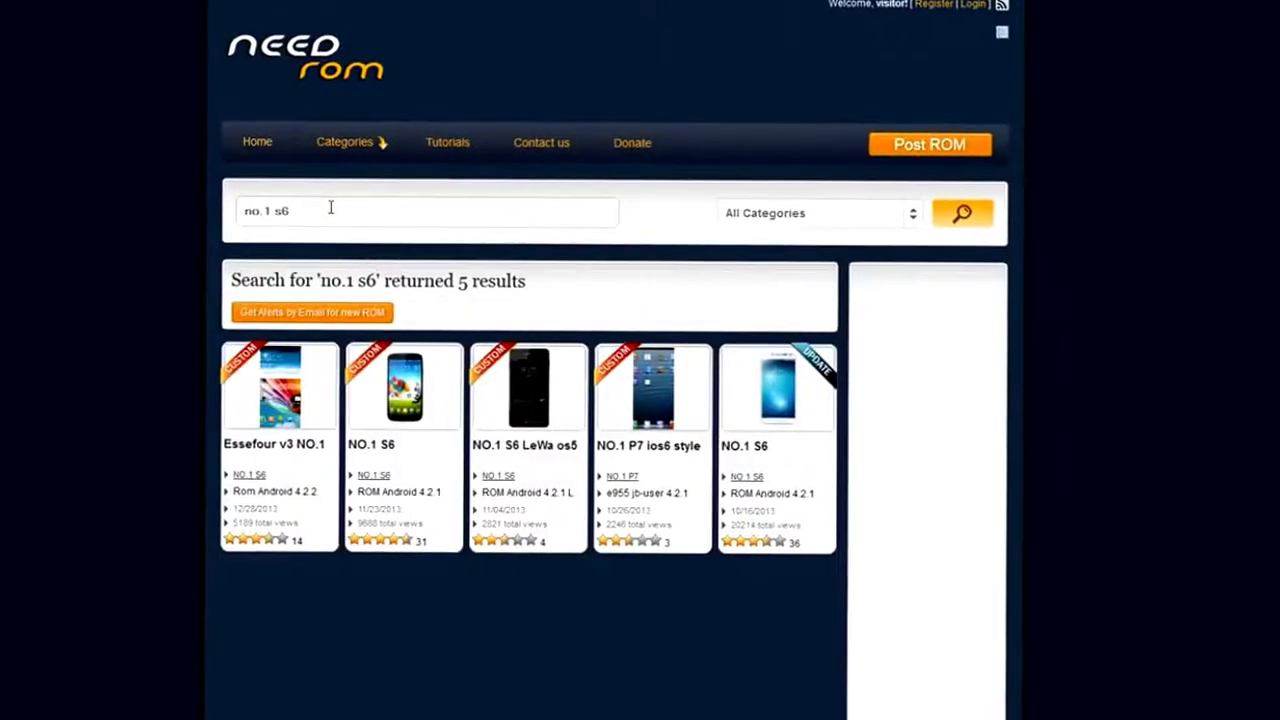
mouse_move(400, 412)
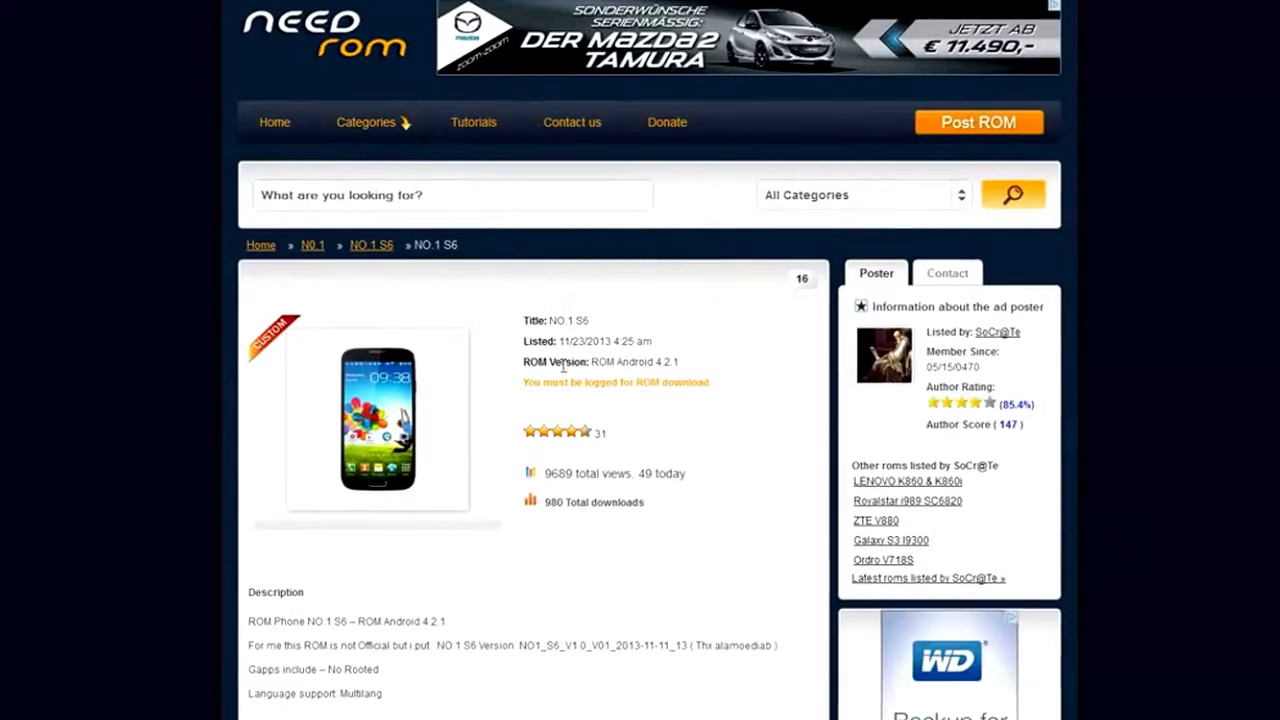
Examine the NO.1 S6 ROM page, covering the download login notice, description, Install ROM instructions and responses.
left_click_drag(546, 385, 738, 385)
scroll(738, 385, "down", 3)
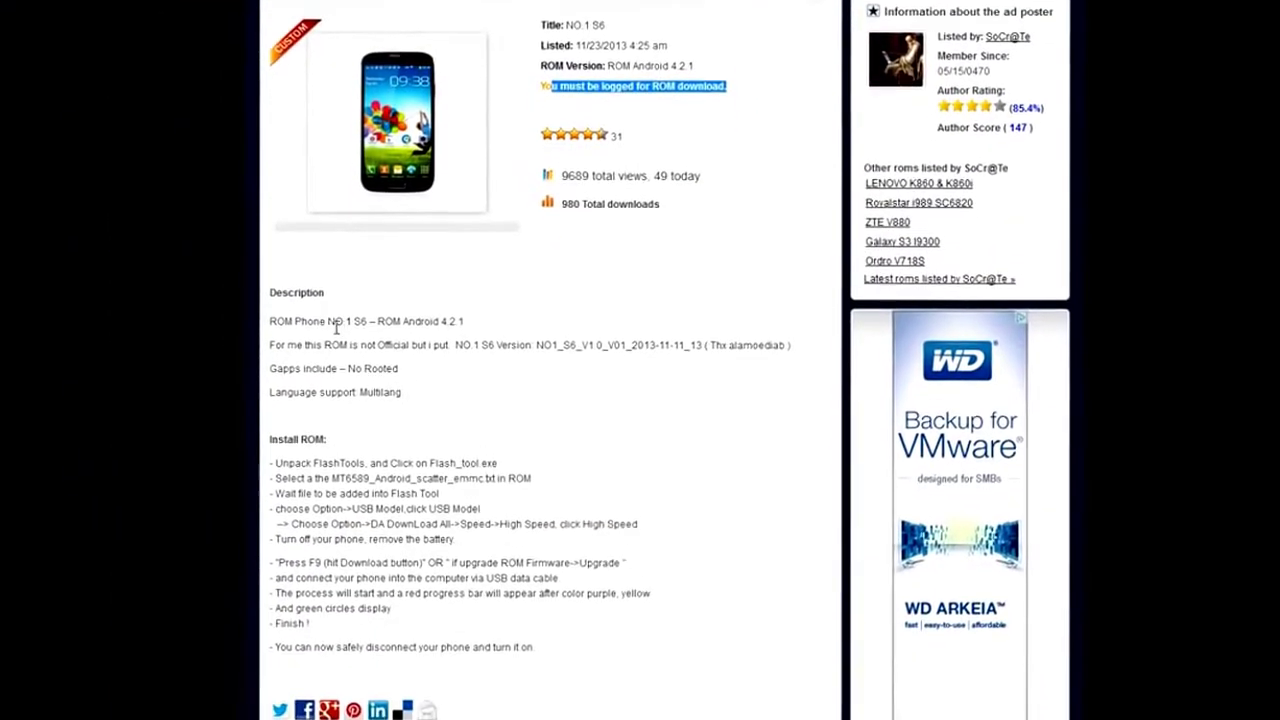
left_click_drag(310, 283, 471, 334)
left_click(337, 337)
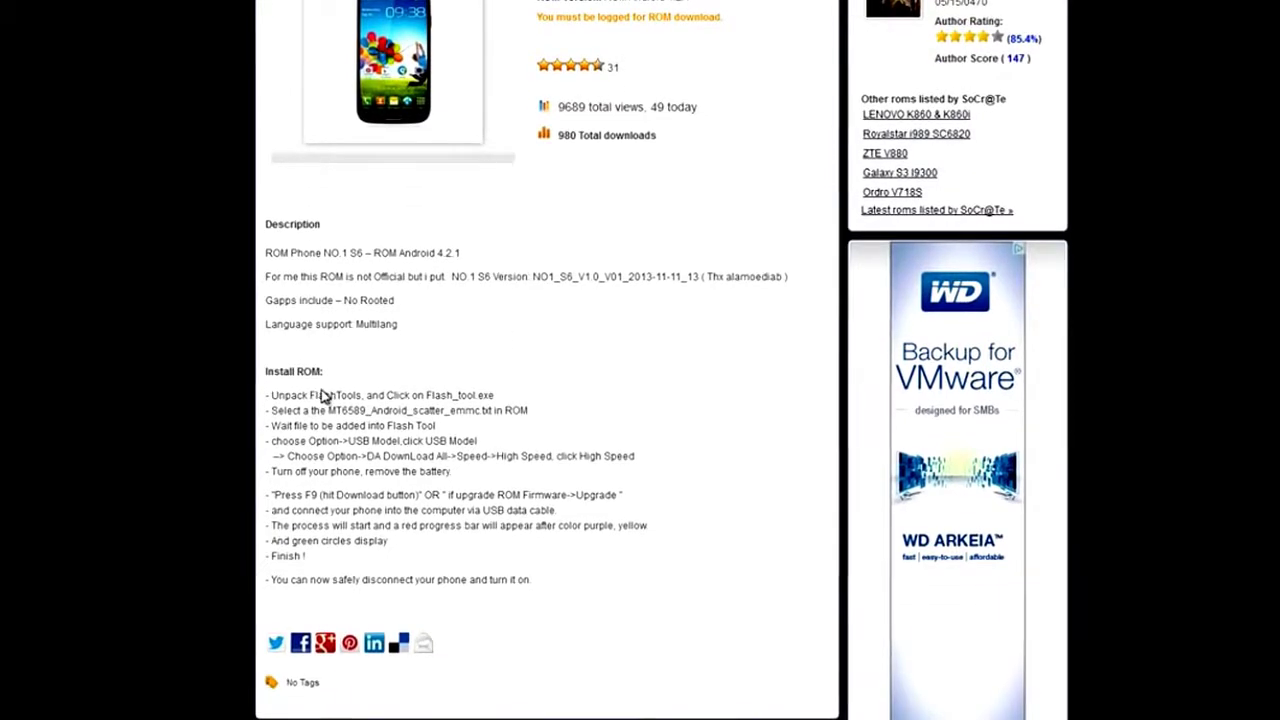
left_click_drag(276, 397, 624, 553)
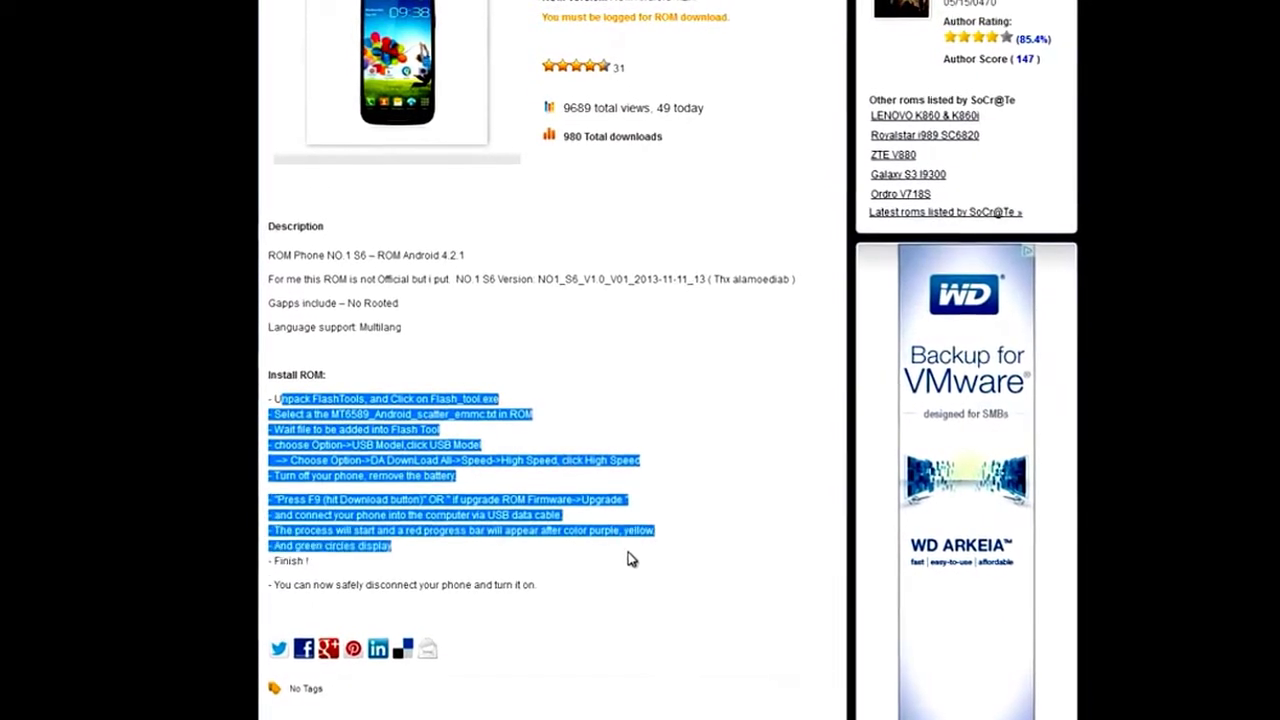
left_click(630, 559)
scroll(630, 559, "down", 3)
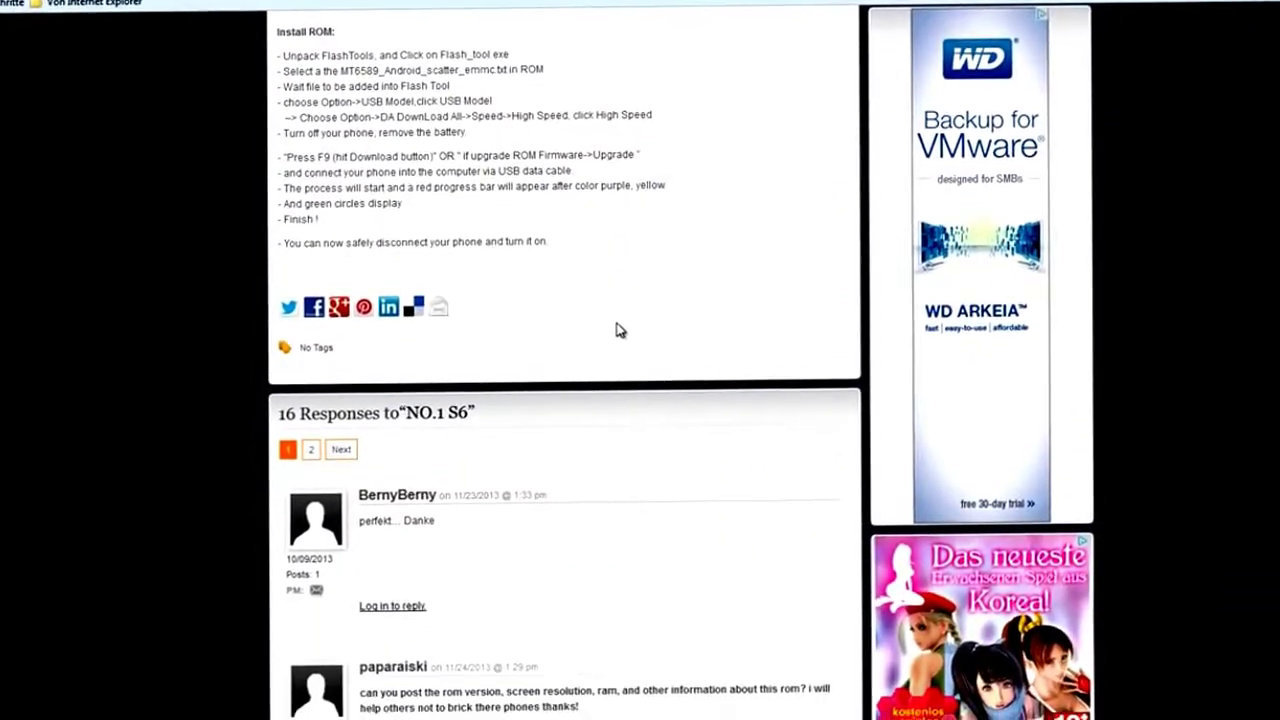
scroll(590, 180, "up", 6)
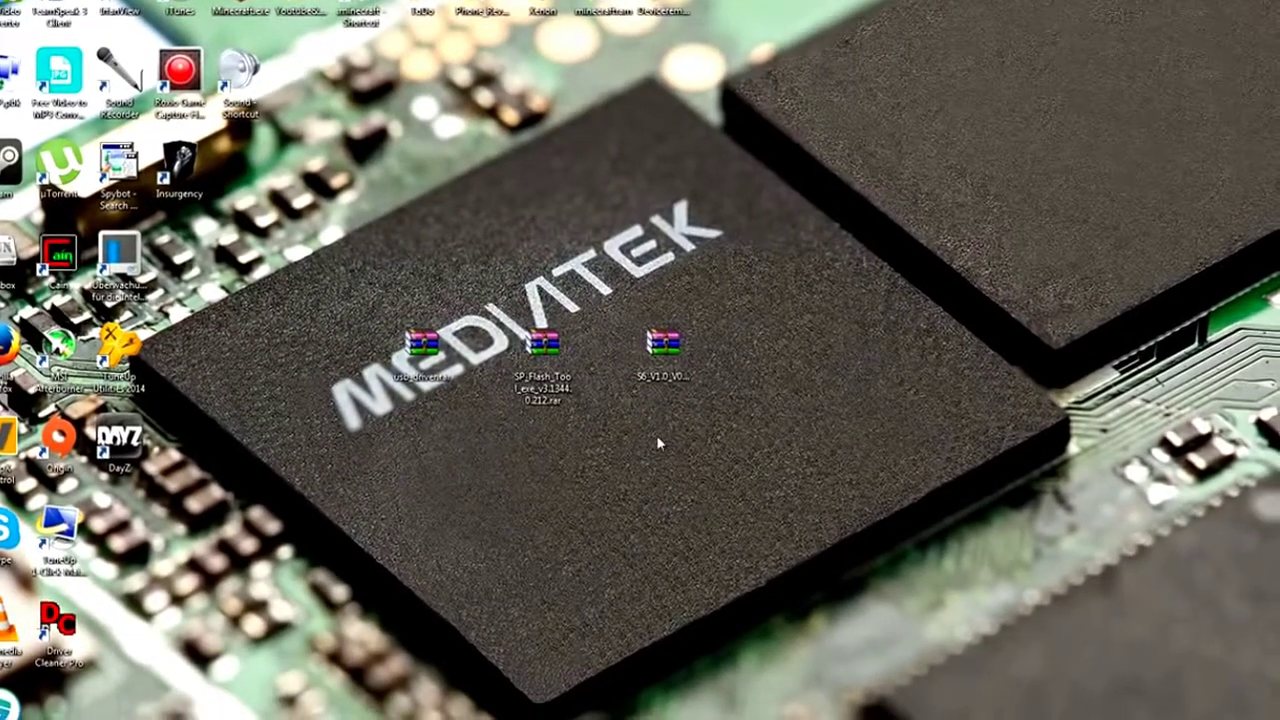
Extract the USB driver, SP Flash Tool and S6_V1.0_V01_20131111 archives onto the desktop and place the NO1_S6_131111 folder beneath its archive.
right_click(424, 372)
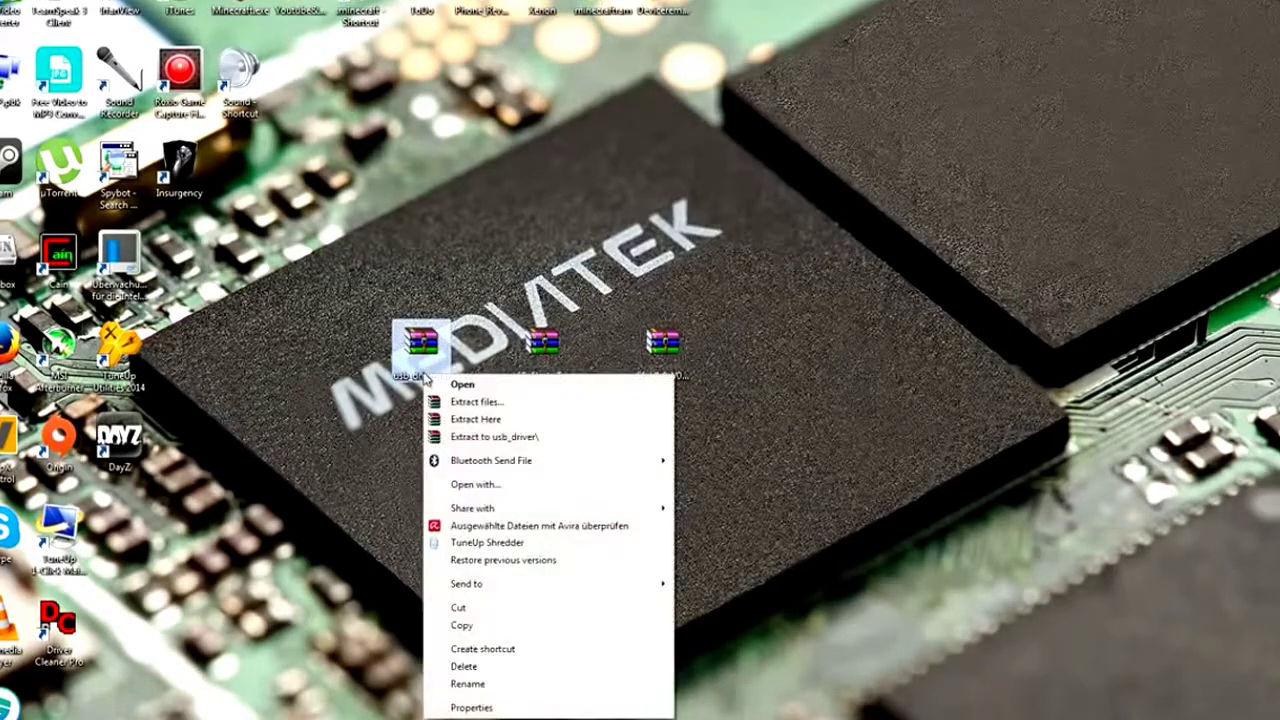
left_click(469, 418)
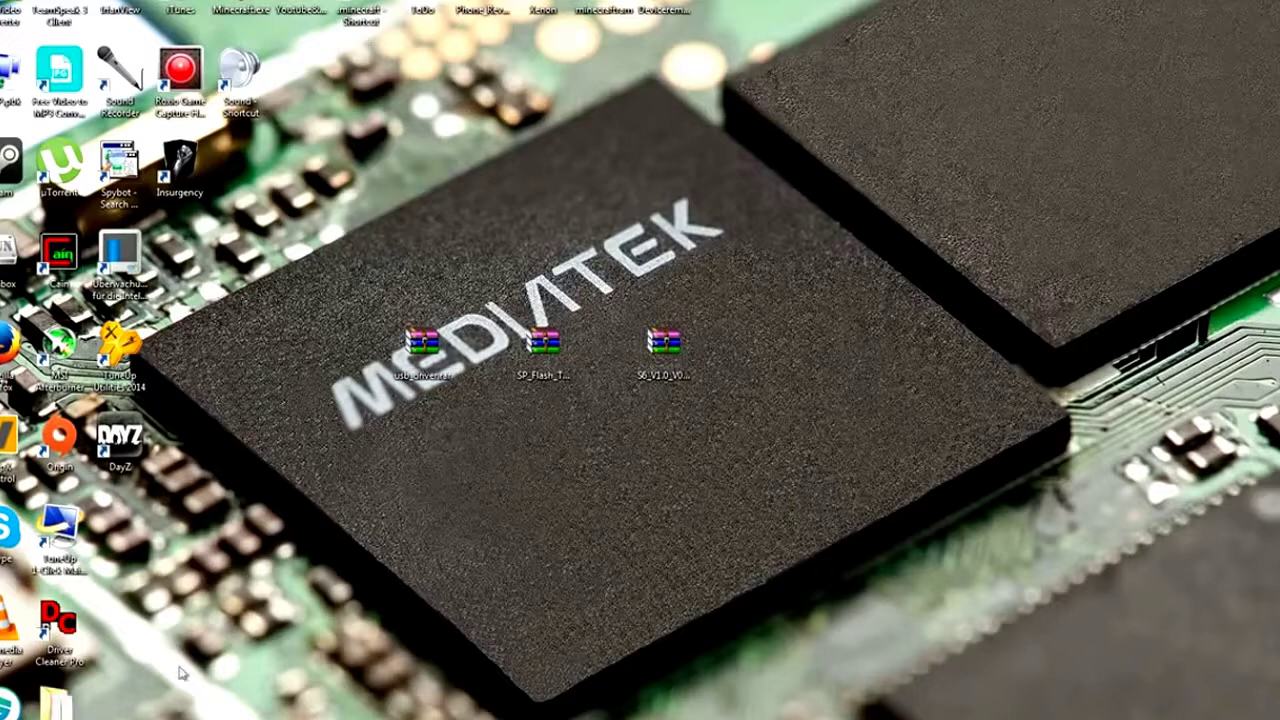
right_click(553, 357)
left_click(602, 408)
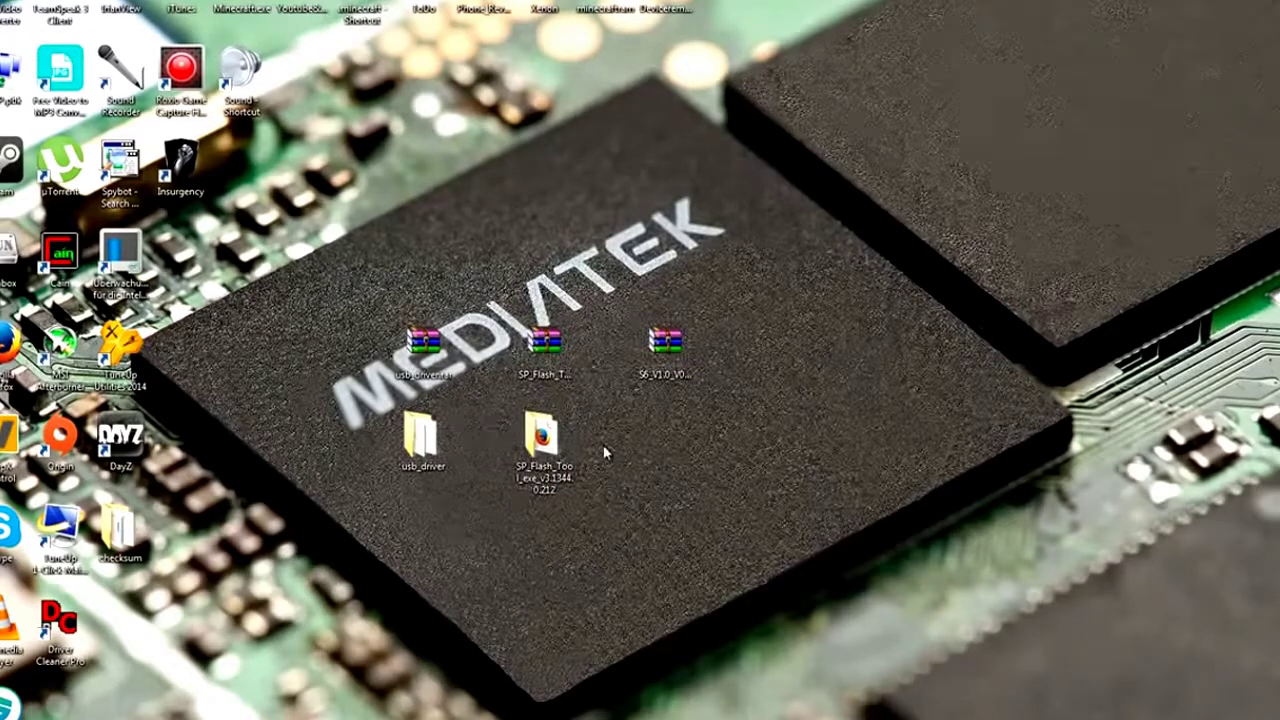
right_click(666, 352)
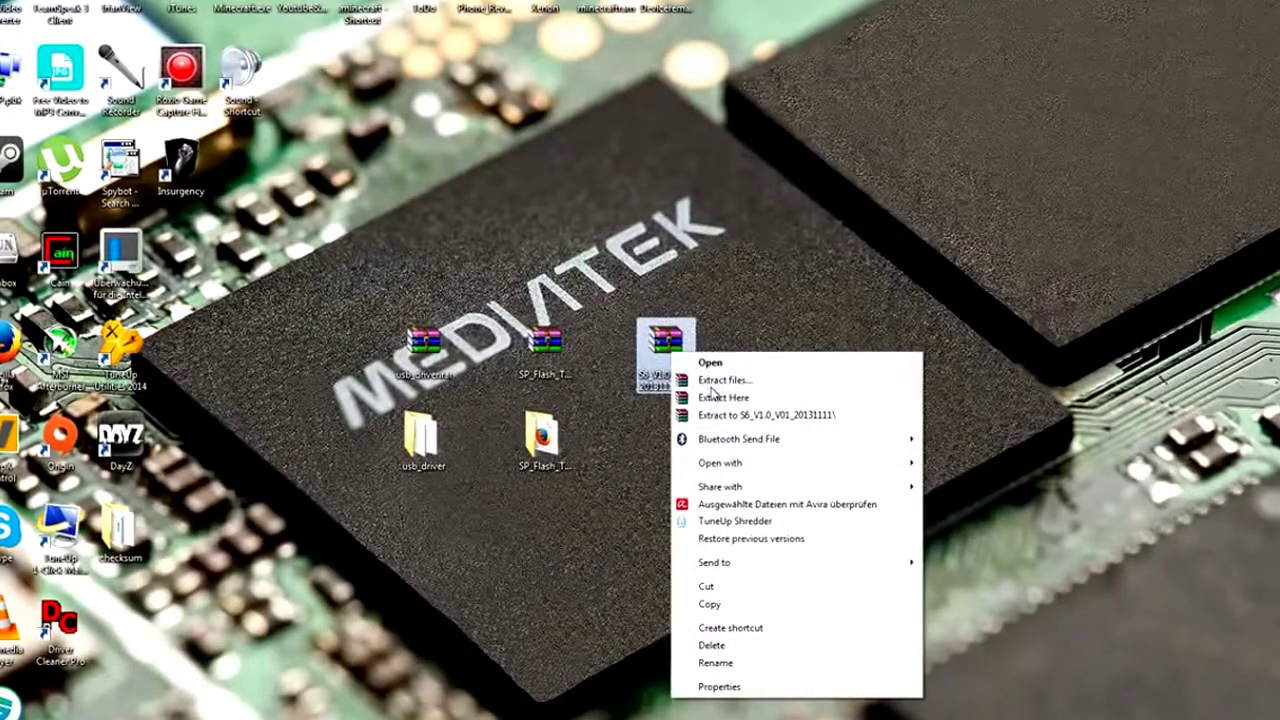
left_click(714, 399)
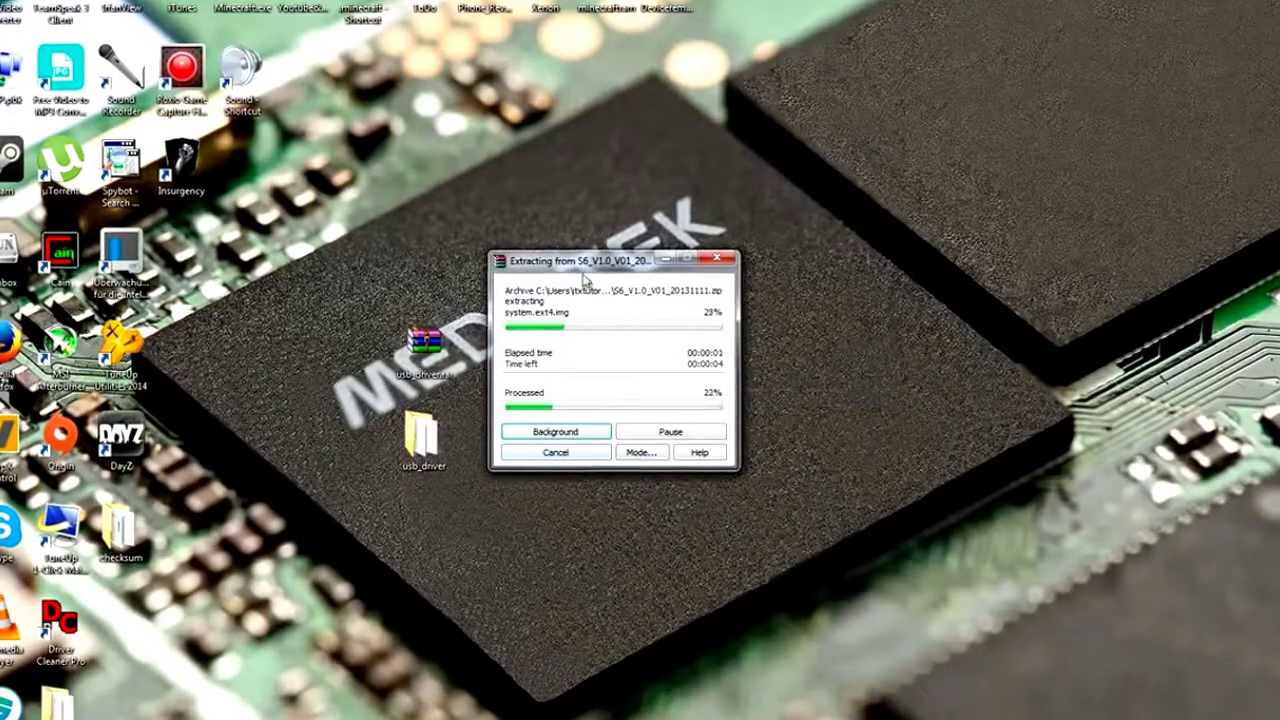
left_click_drag(590, 268, 880, 263)
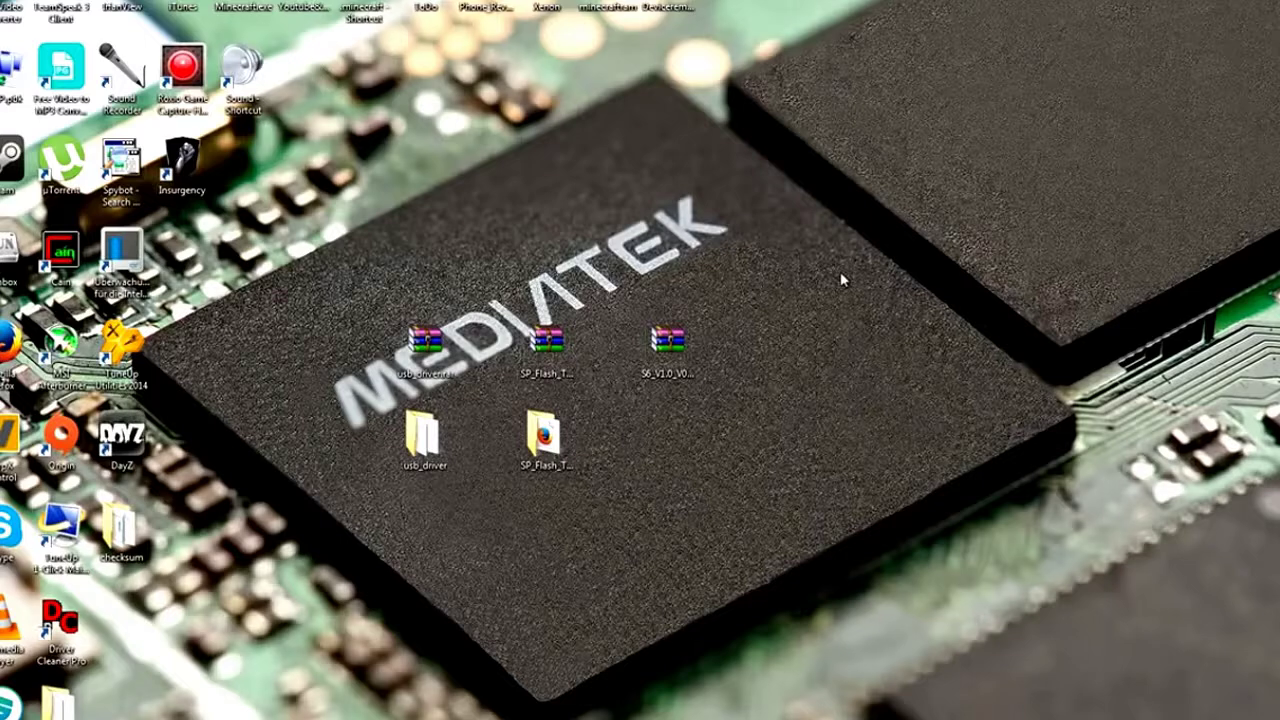
left_click_drag(60, 705, 678, 435)
Open the NO1_S6_131111 folder, locate MT6589T_Android_scatter_emmc.txt among the ROM files, and close the folder.
double_click(678, 435)
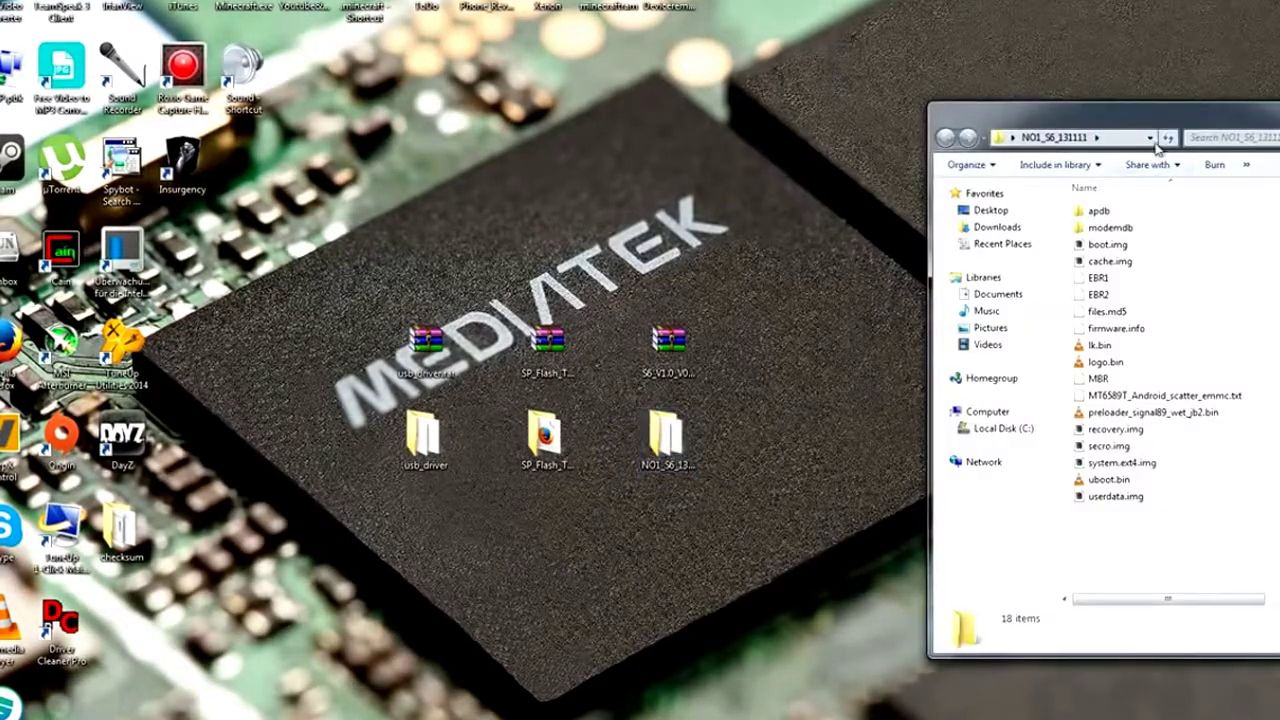
left_click_drag(1170, 118, 1106, 88)
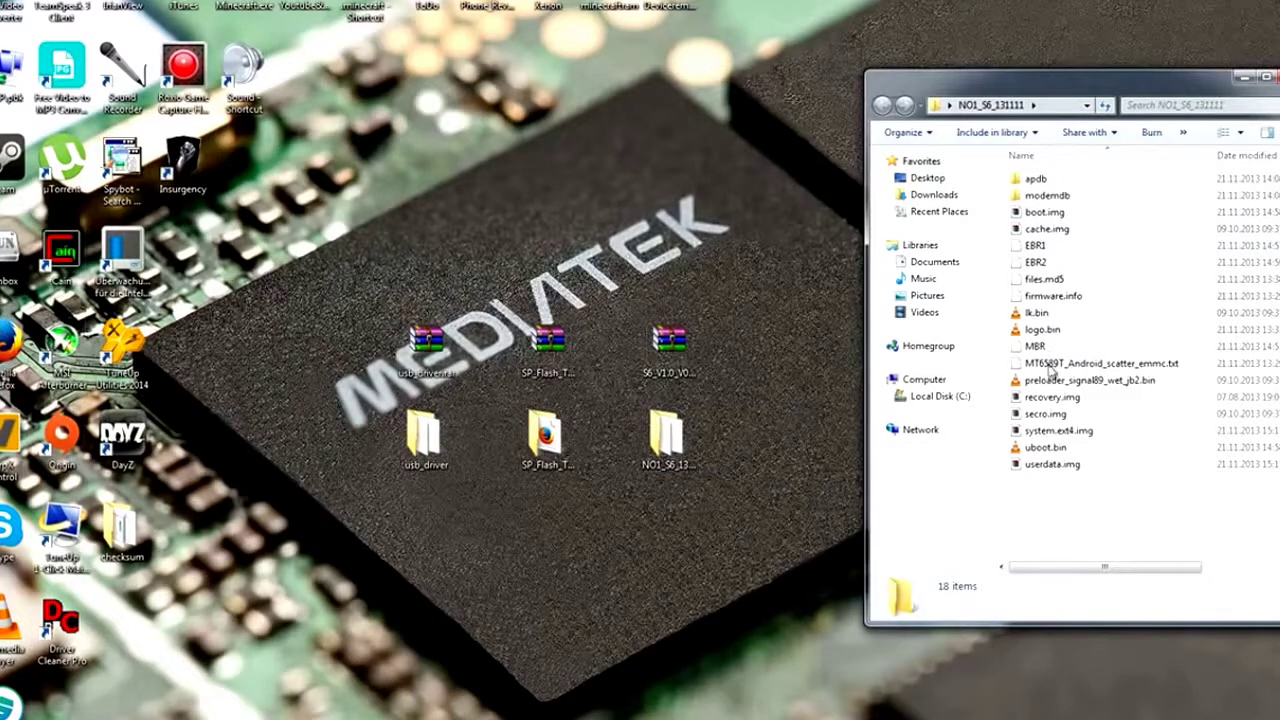
left_click(1110, 365)
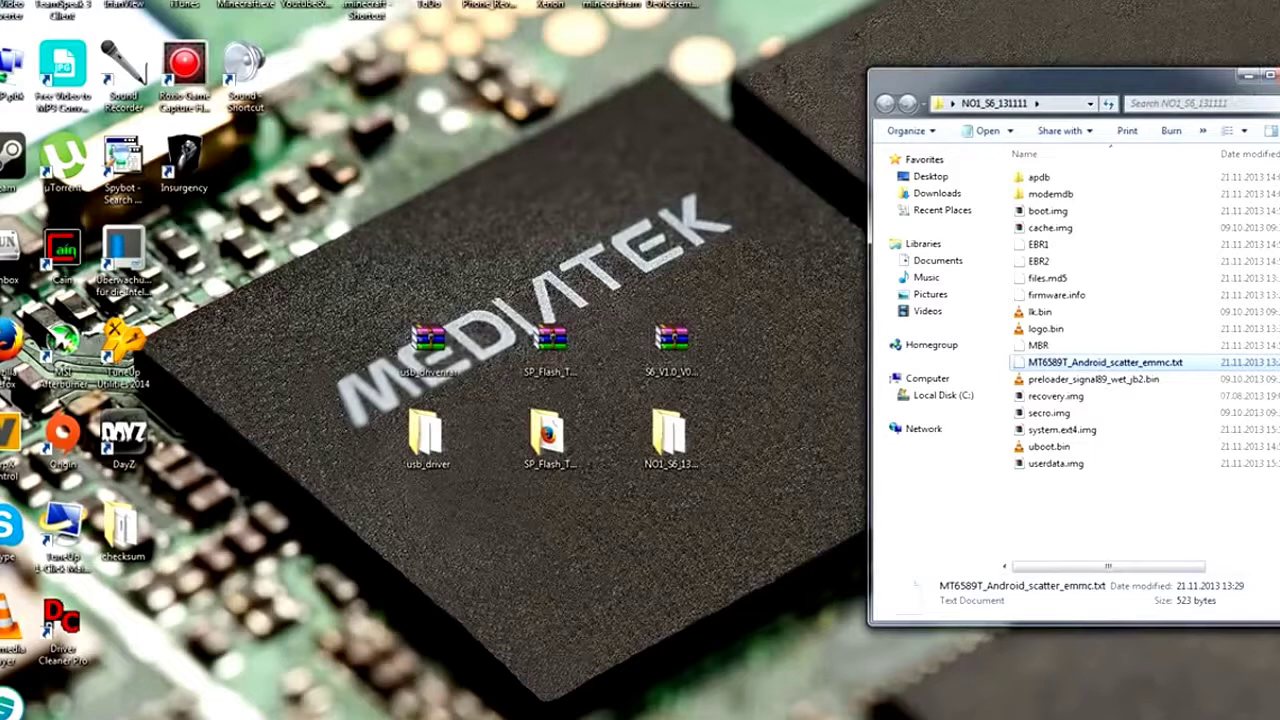
left_click(1268, 76)
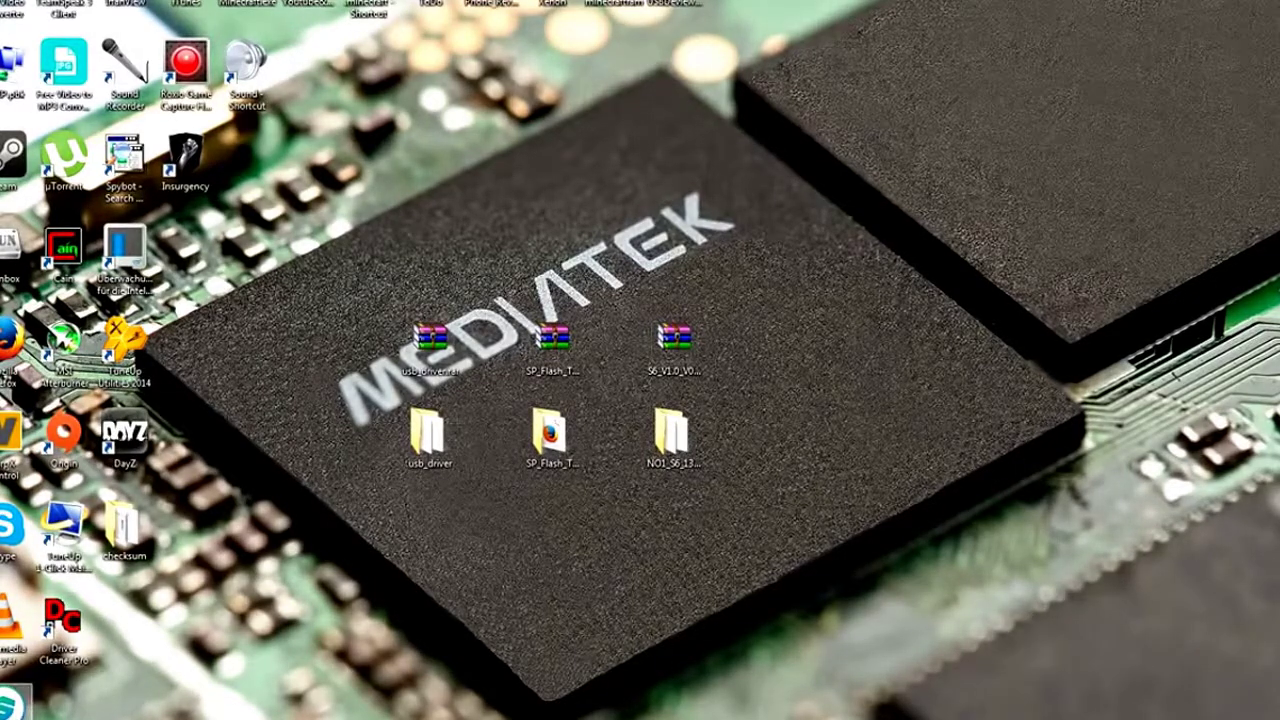
Open the System page in the Windows Control Panel.
left_click(12, 697)
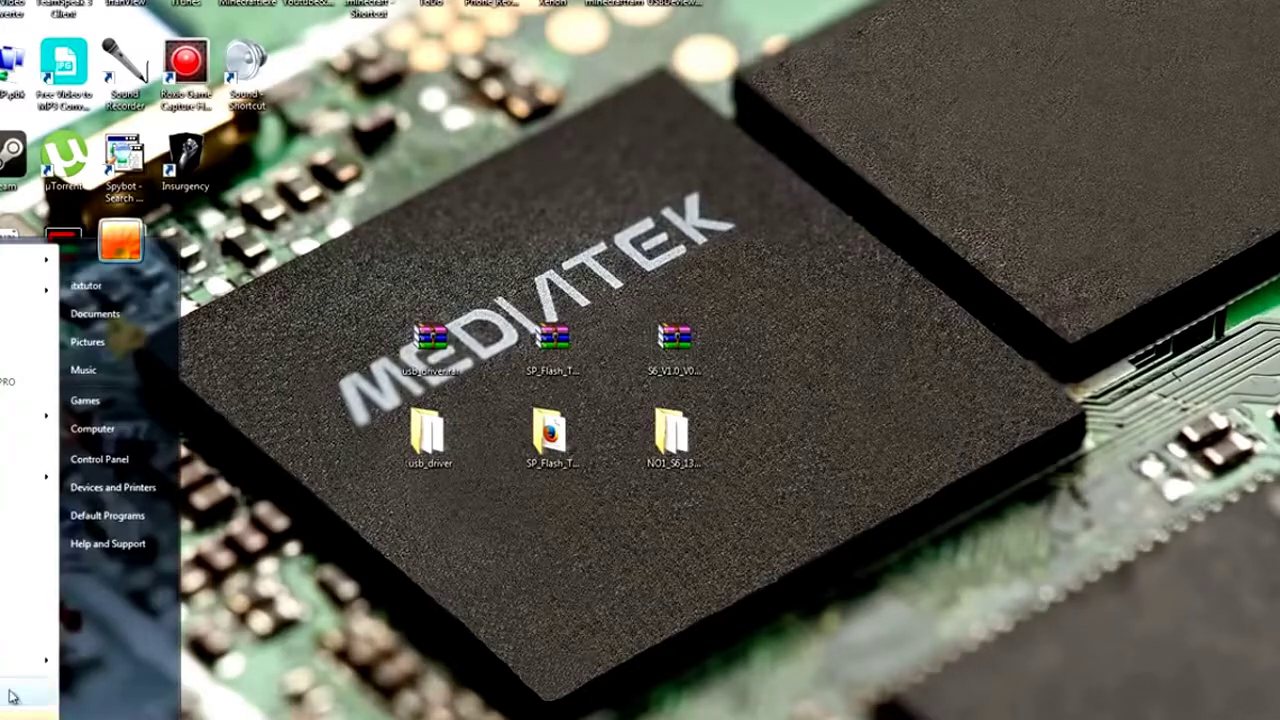
left_click(112, 460)
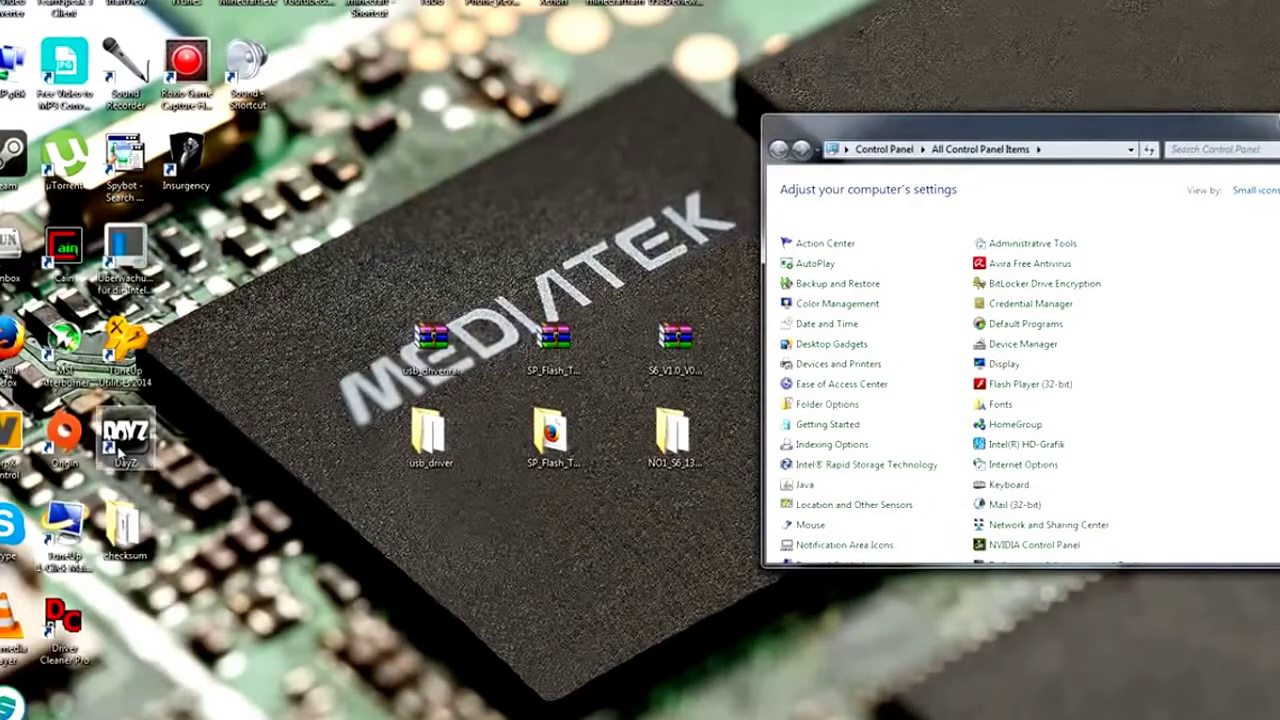
scroll(1046, 391, "down", 3)
scroll(1020, 460, "down", 1)
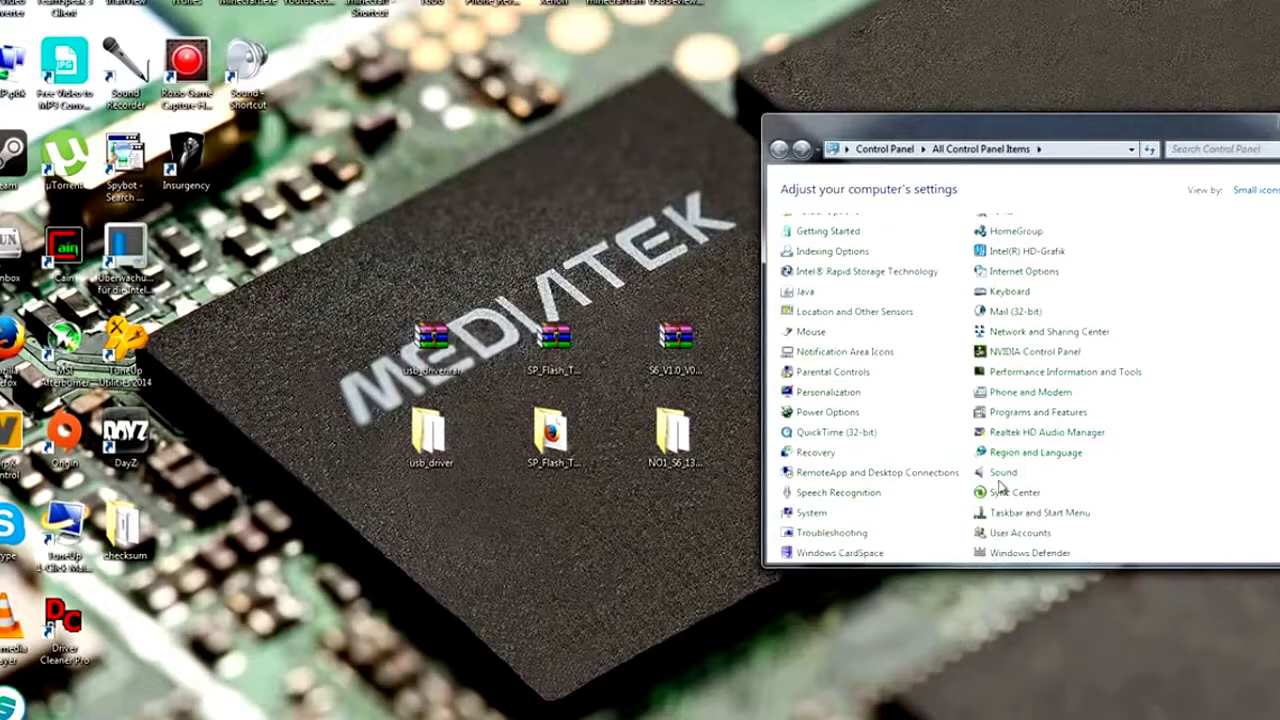
left_click(815, 515)
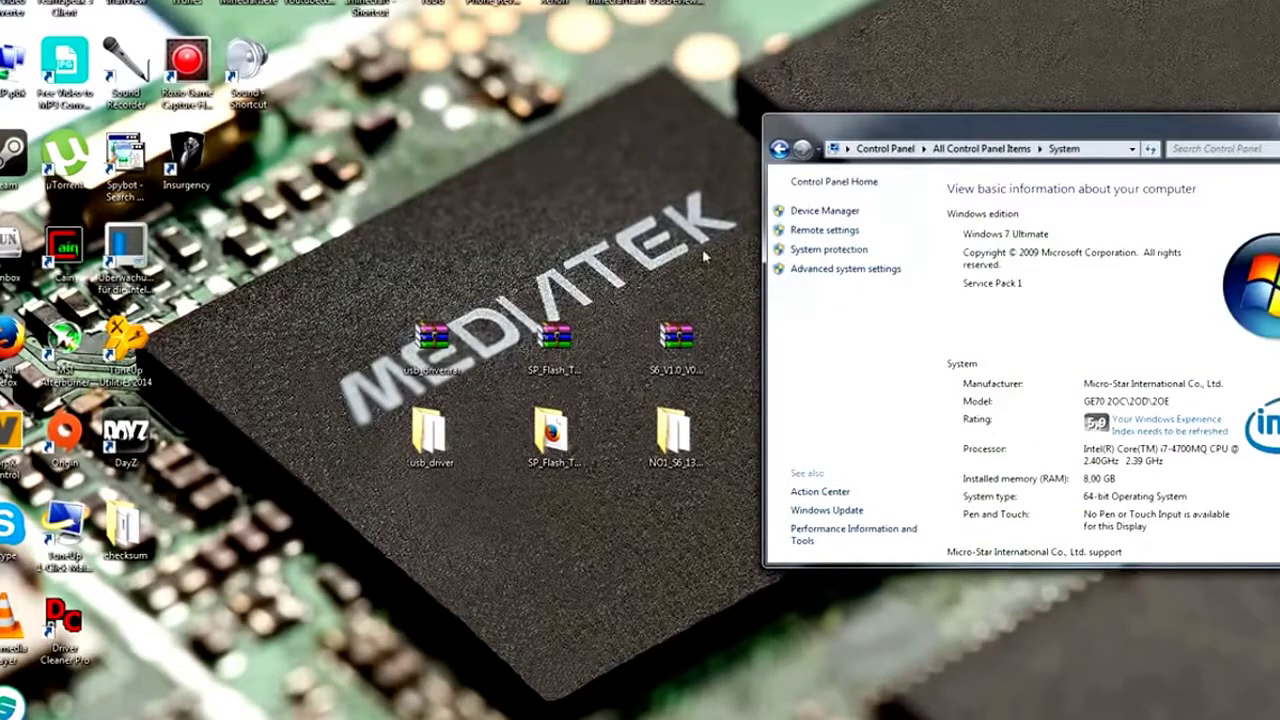
Open Device Manager, close the System page, and place and enlarge the device list beside the extracted folders.
left_click(845, 211)
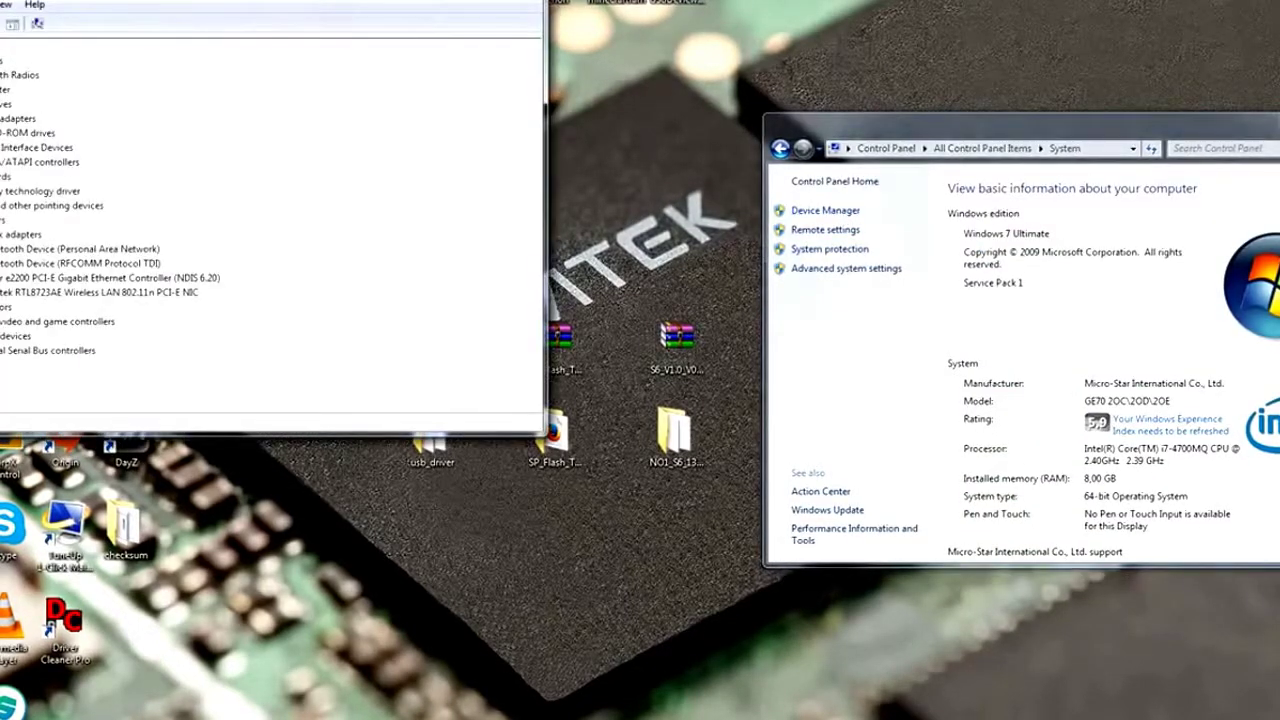
left_click(1253, 122)
left_click_drag(265, 4, 1090, 13)
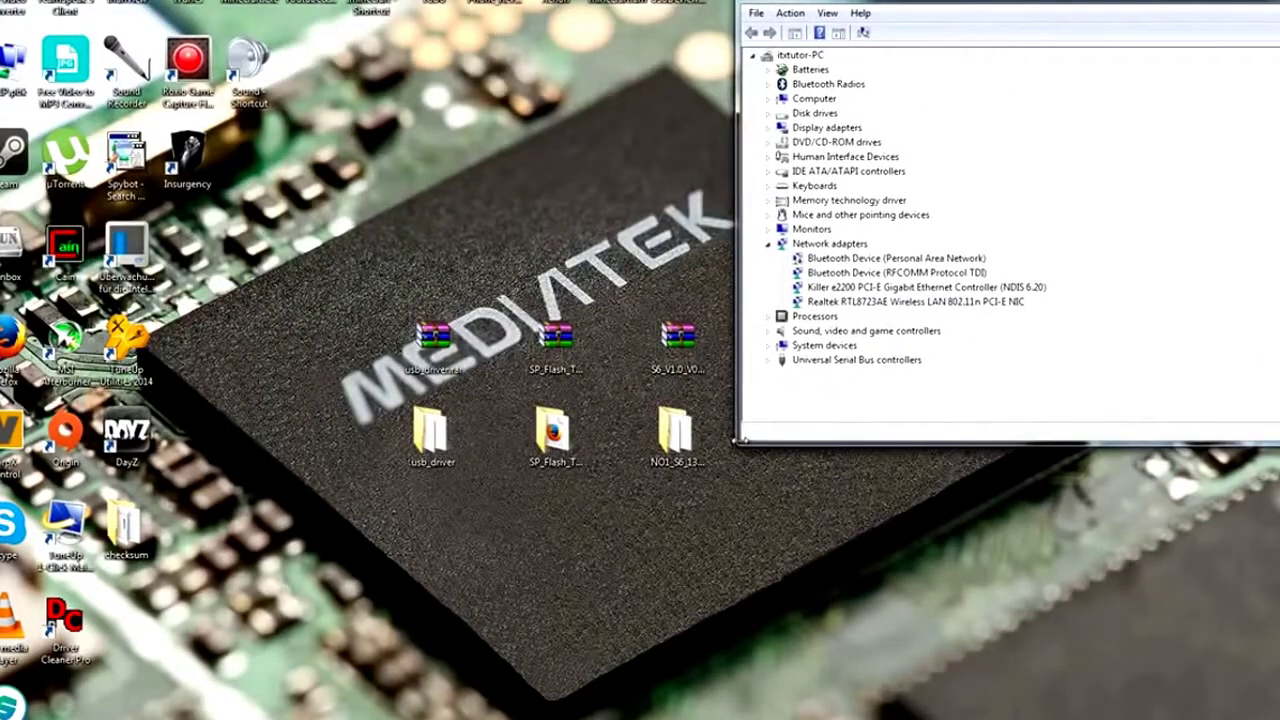
left_click_drag(737, 446, 735, 662)
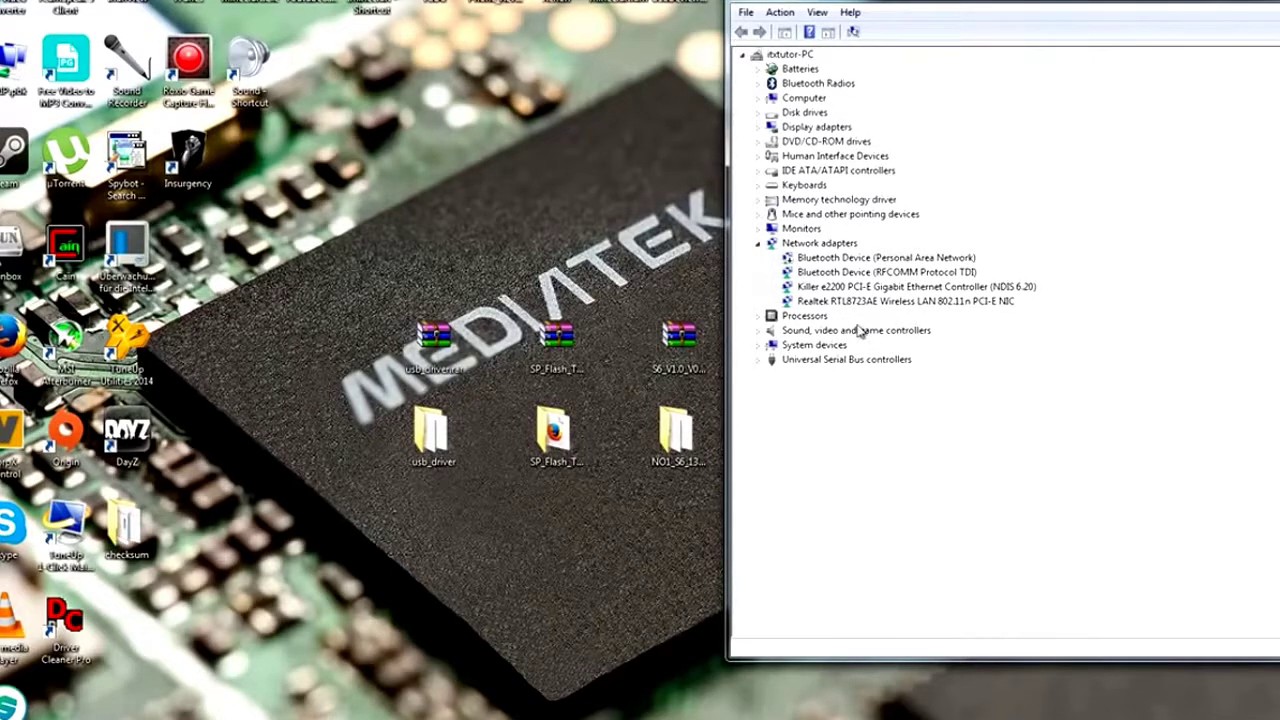
left_click(430, 408)
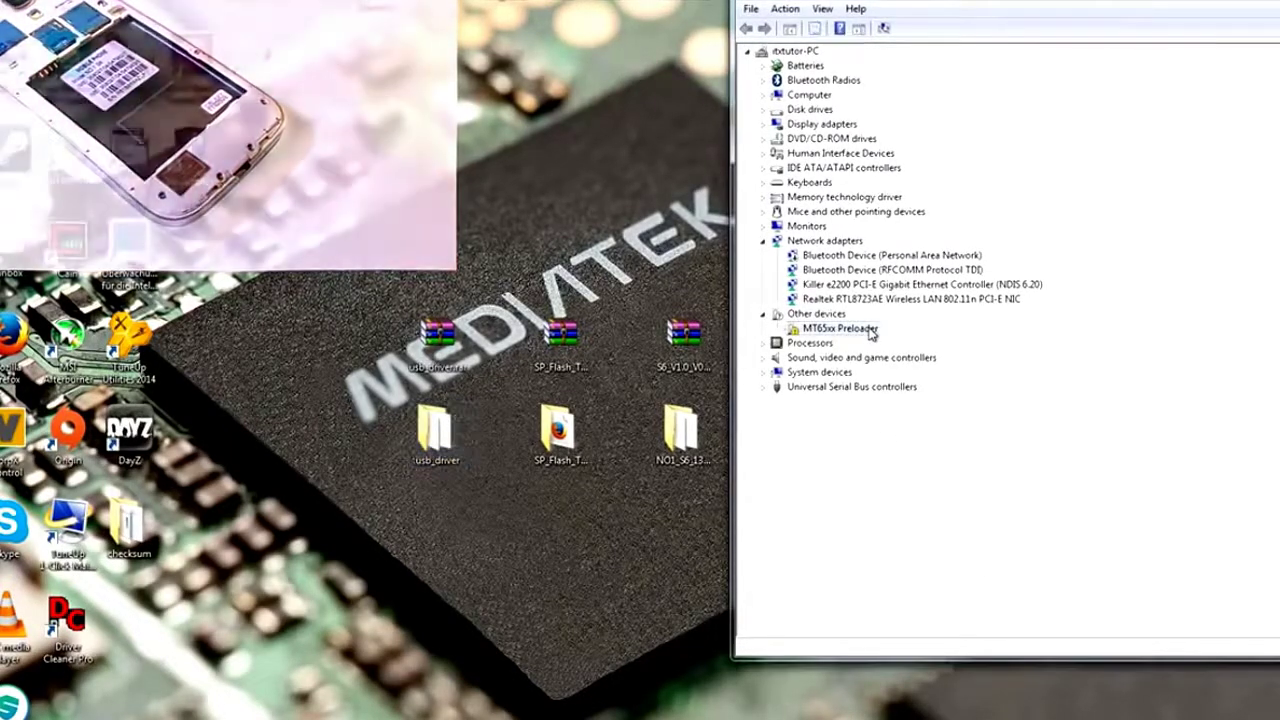
Update the MT65xx Preloader driver by browsing to the desktop's usb_driver folder with subfolders included, and close its properties.
right_click(872, 331)
left_click(905, 361)
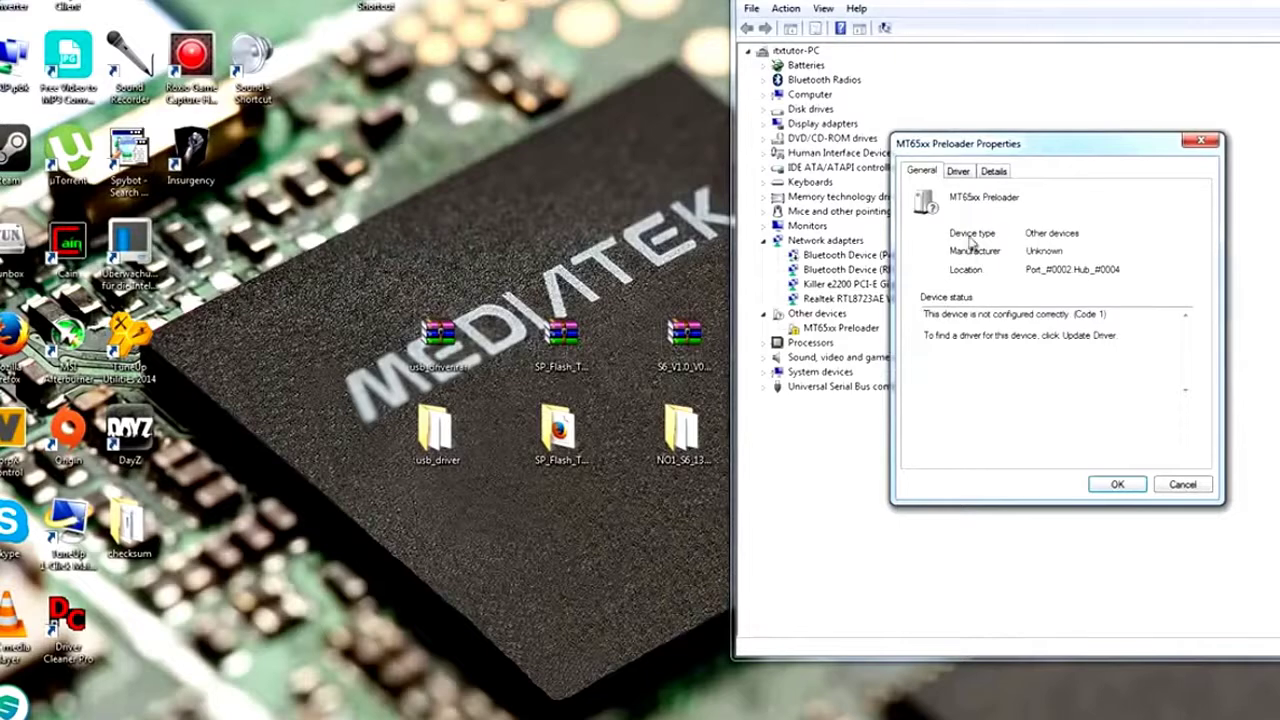
left_click(960, 172)
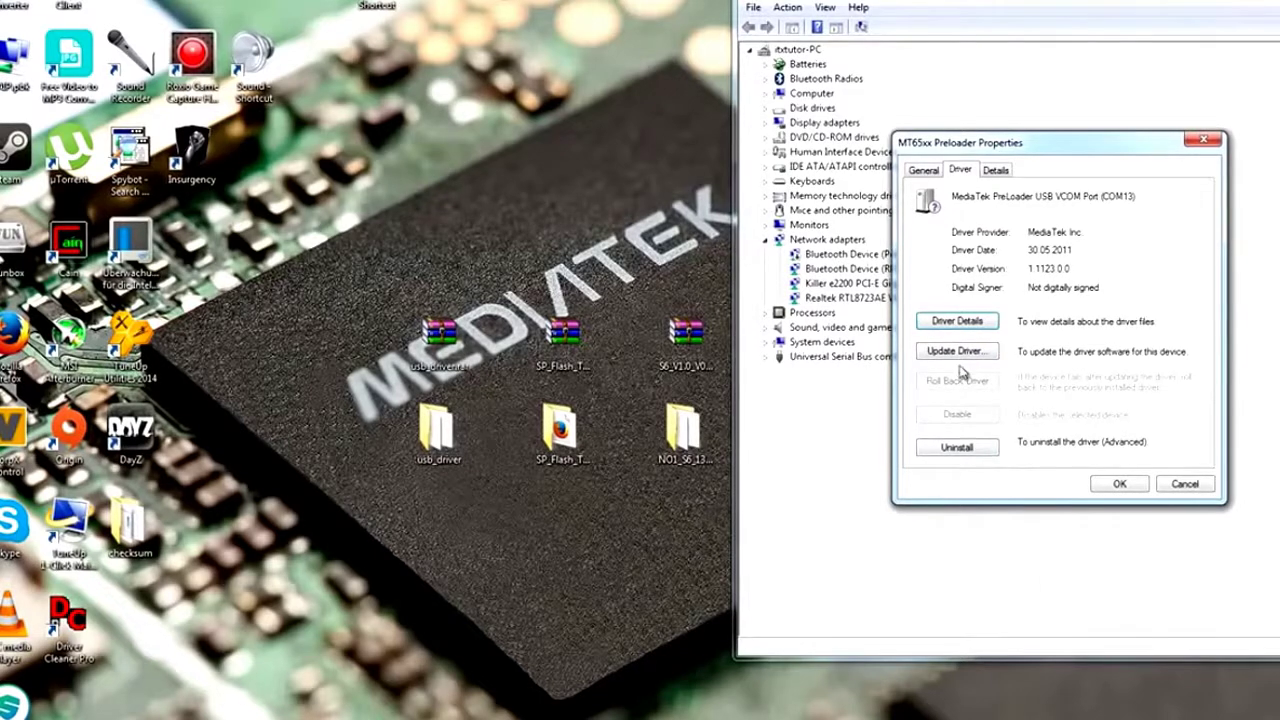
left_click(958, 356)
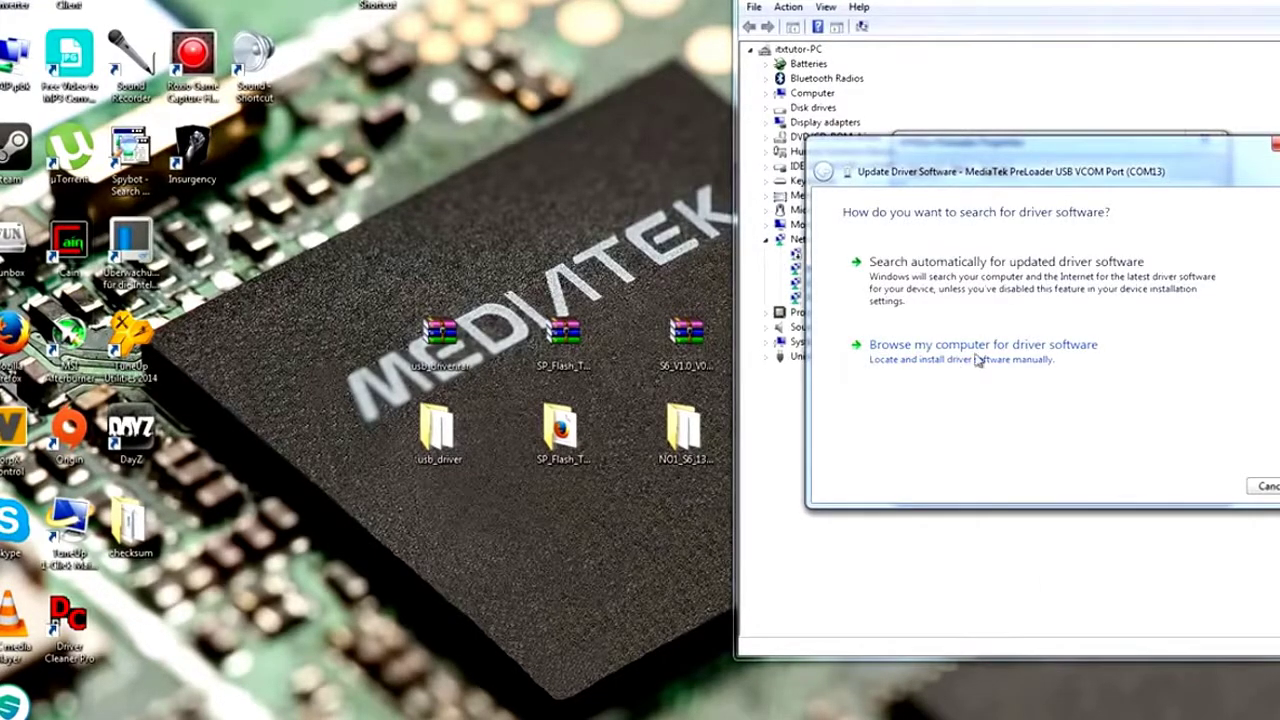
left_click(978, 360)
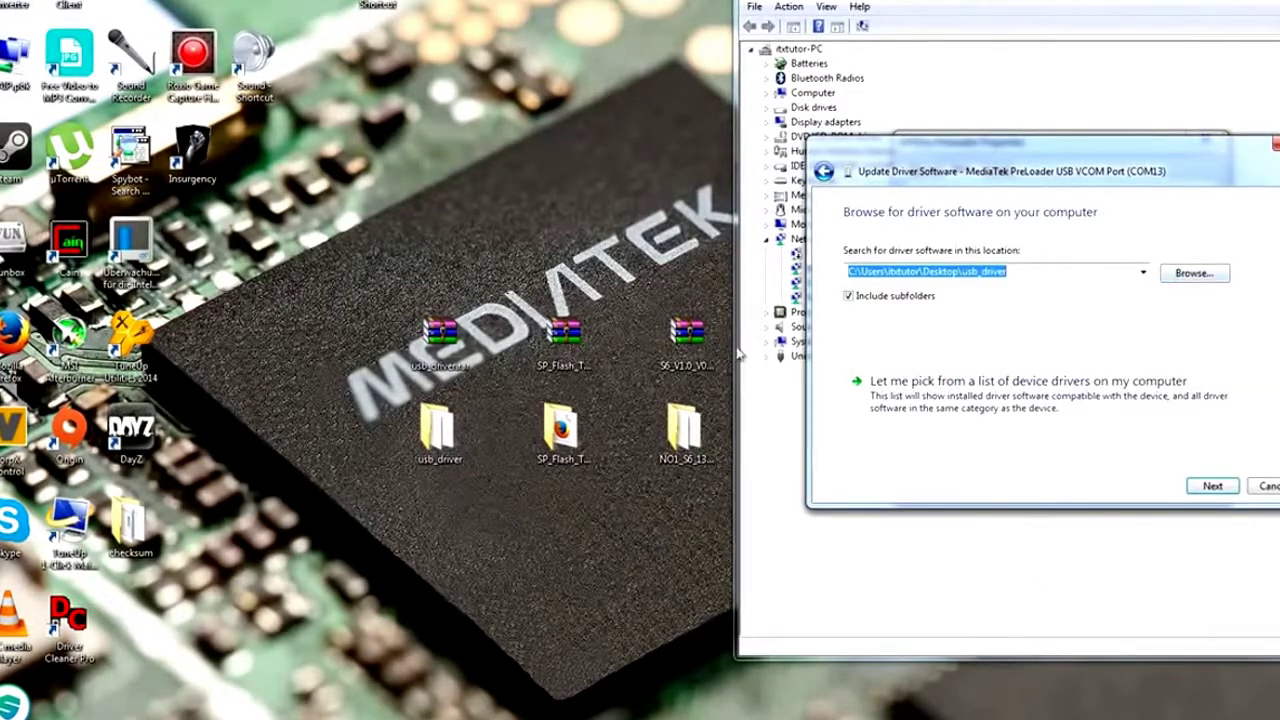
left_click(1215, 486)
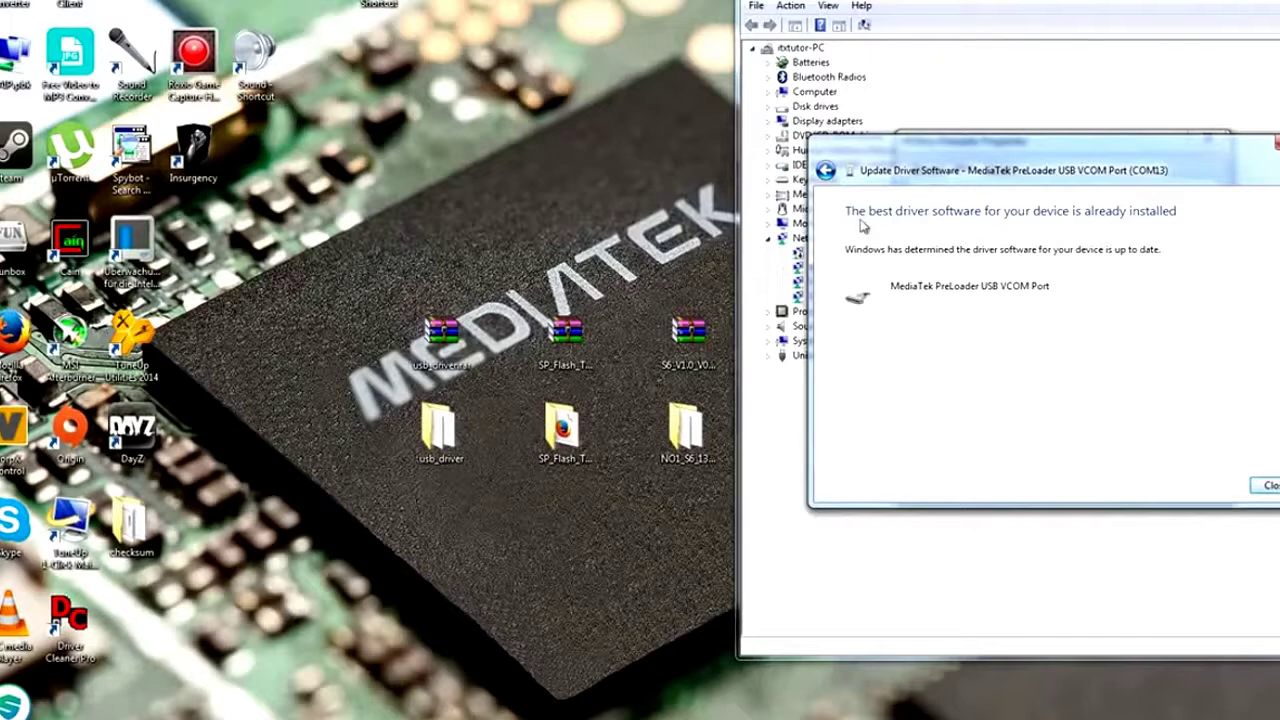
left_click(1265, 485)
left_click(1141, 488)
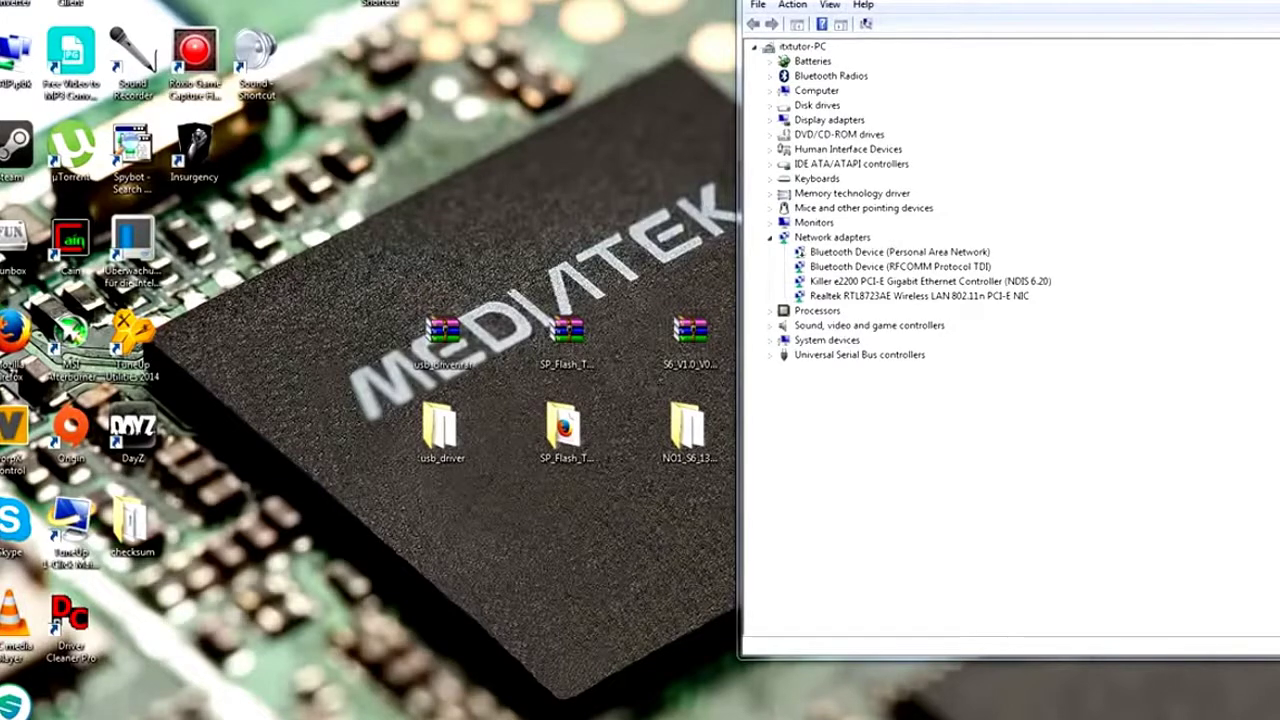
Move USBDeview.exe to the free desktop area above the archives and launch it.
right_click(692, 3)
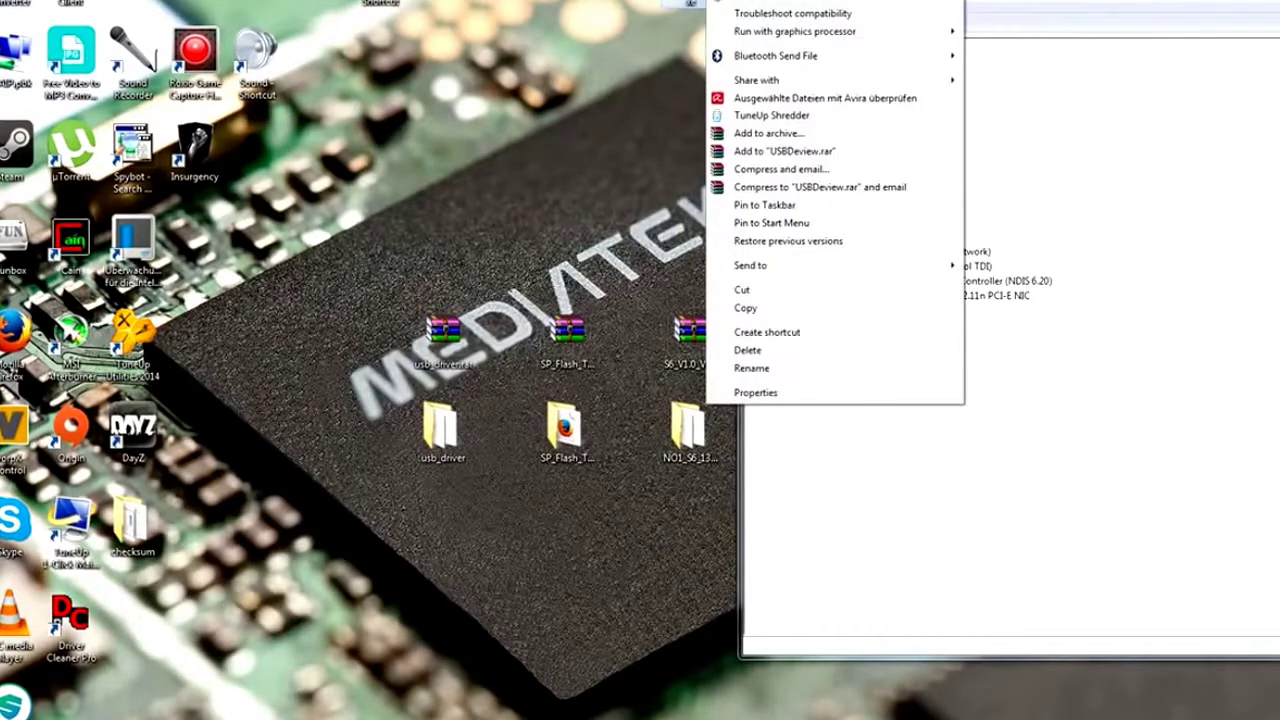
key("Escape")
left_click_drag(692, 3, 565, 152)
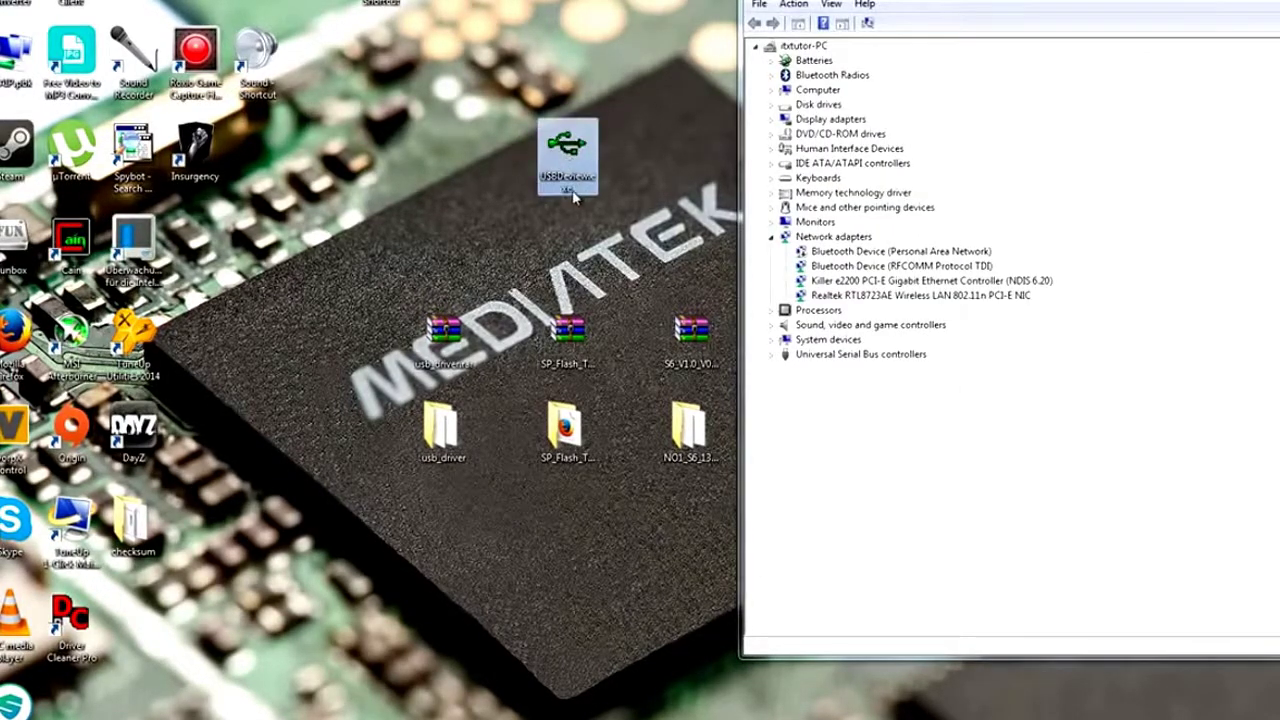
right_click(572, 180)
left_click(577, 199)
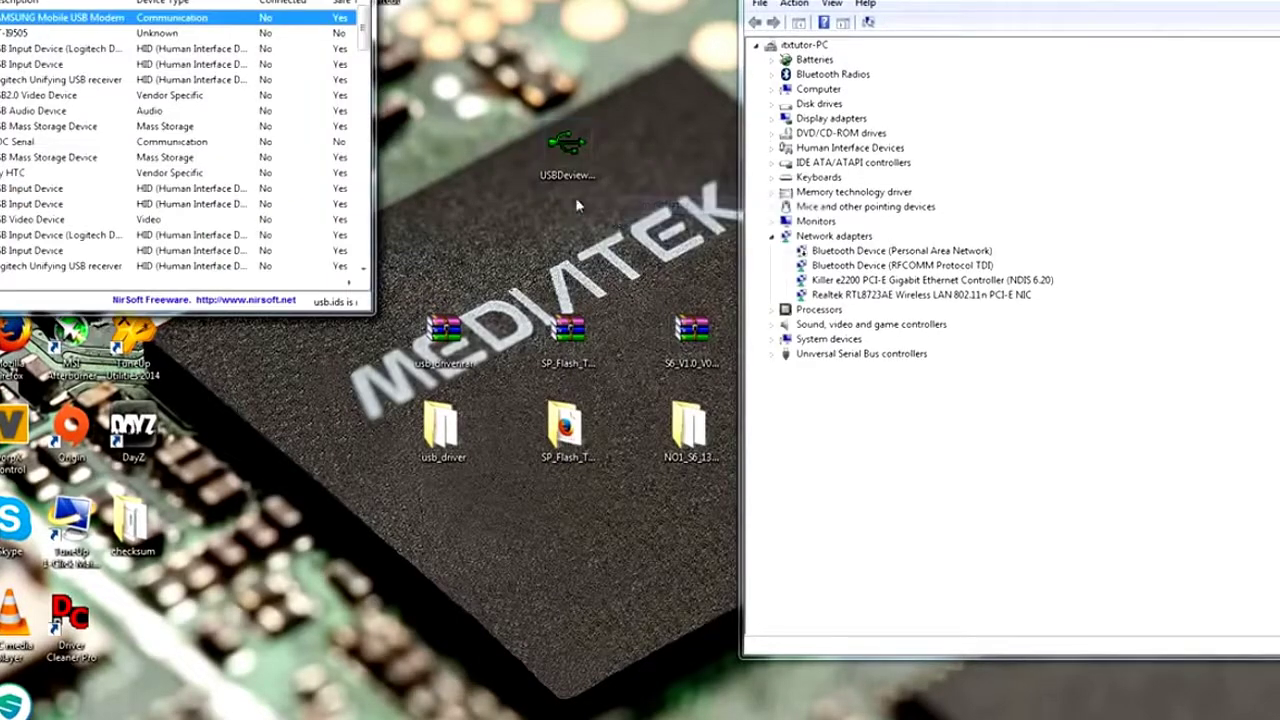
Find the MediaTek PreLoader USB VCOM entry in the USB device list, uninstall it and close USBDeview.
left_click(117, 81)
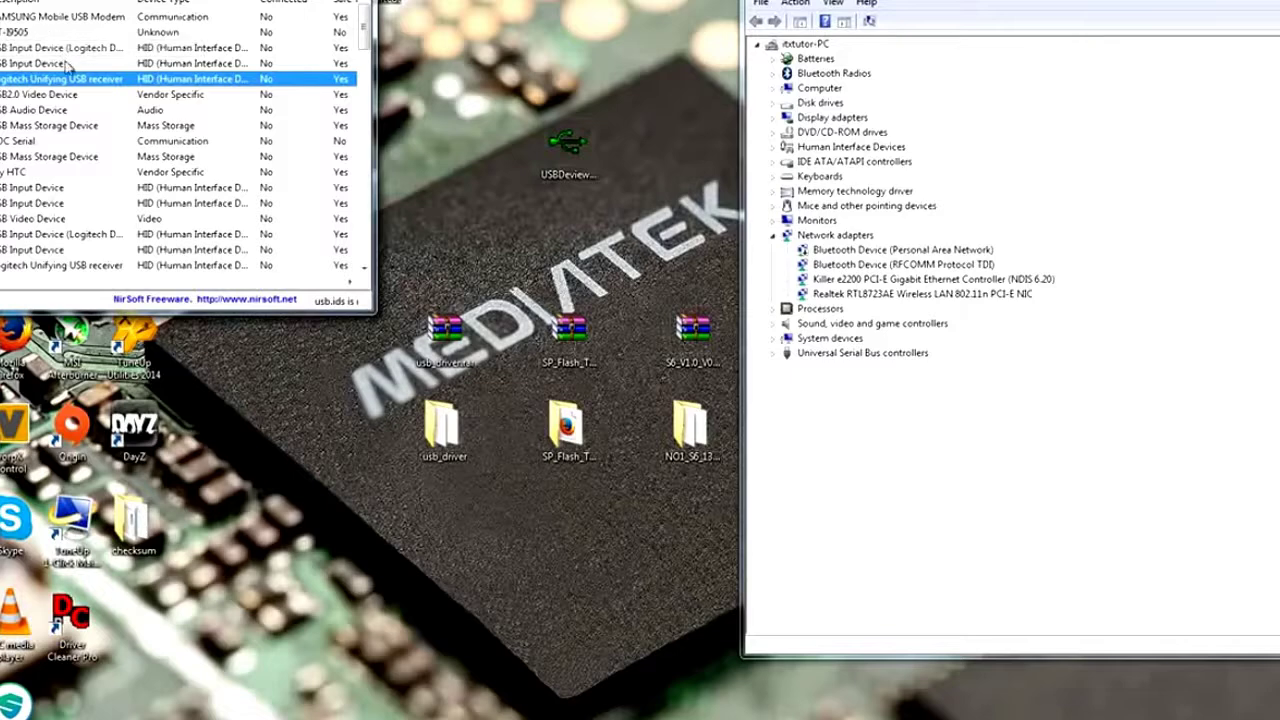
scroll(67, 65, "down", 10)
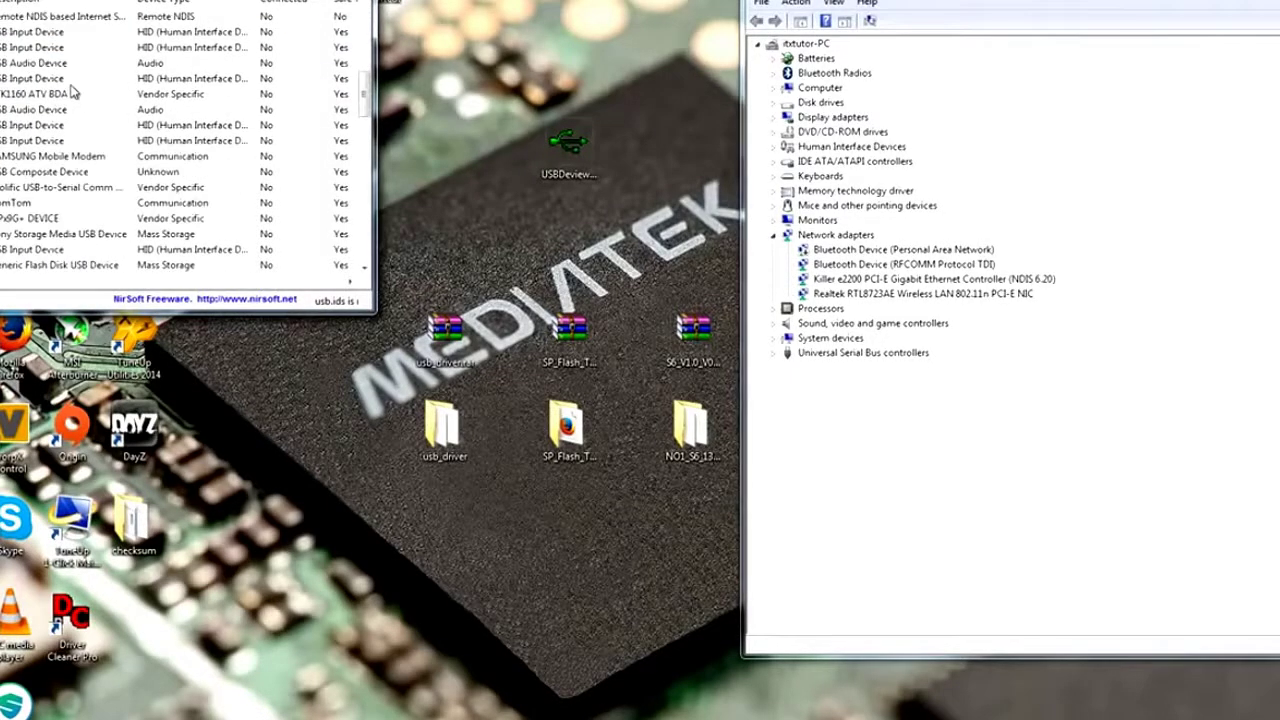
scroll(74, 105, "down", 8)
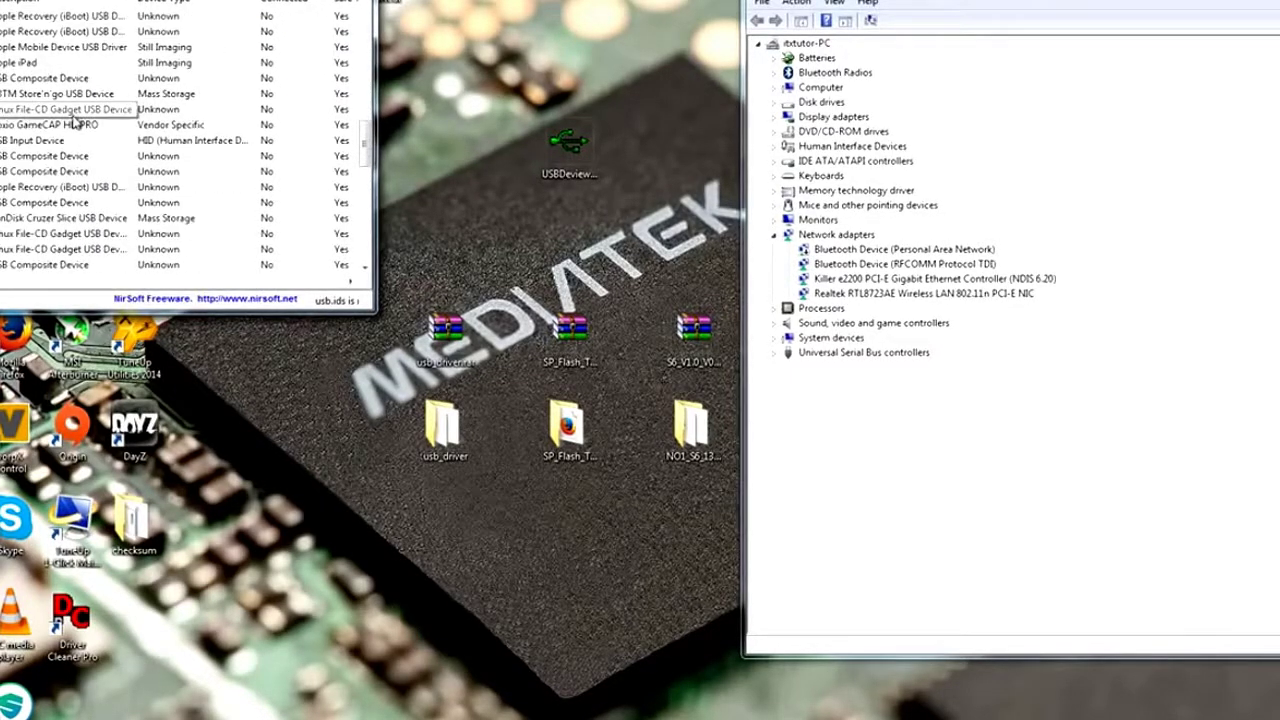
scroll(78, 121, "down", 8)
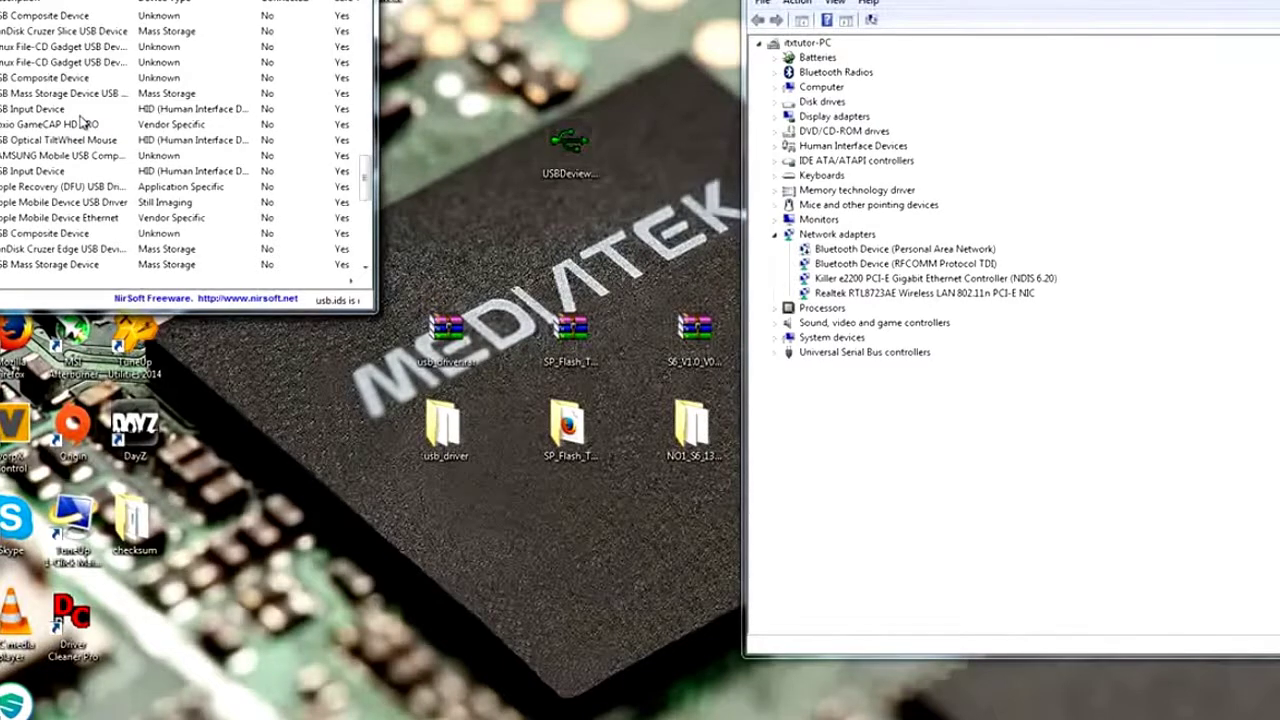
scroll(82, 121, "down", 10)
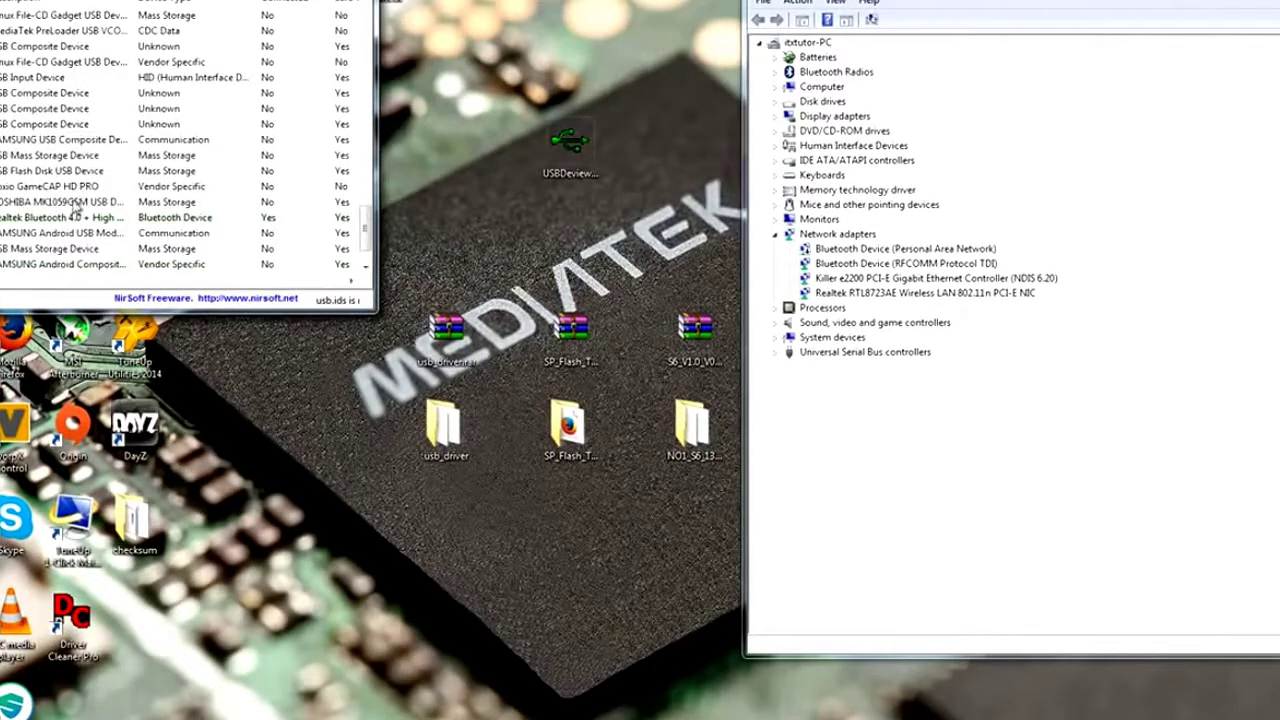
scroll(75, 205, "down", 1)
left_click(63, 249)
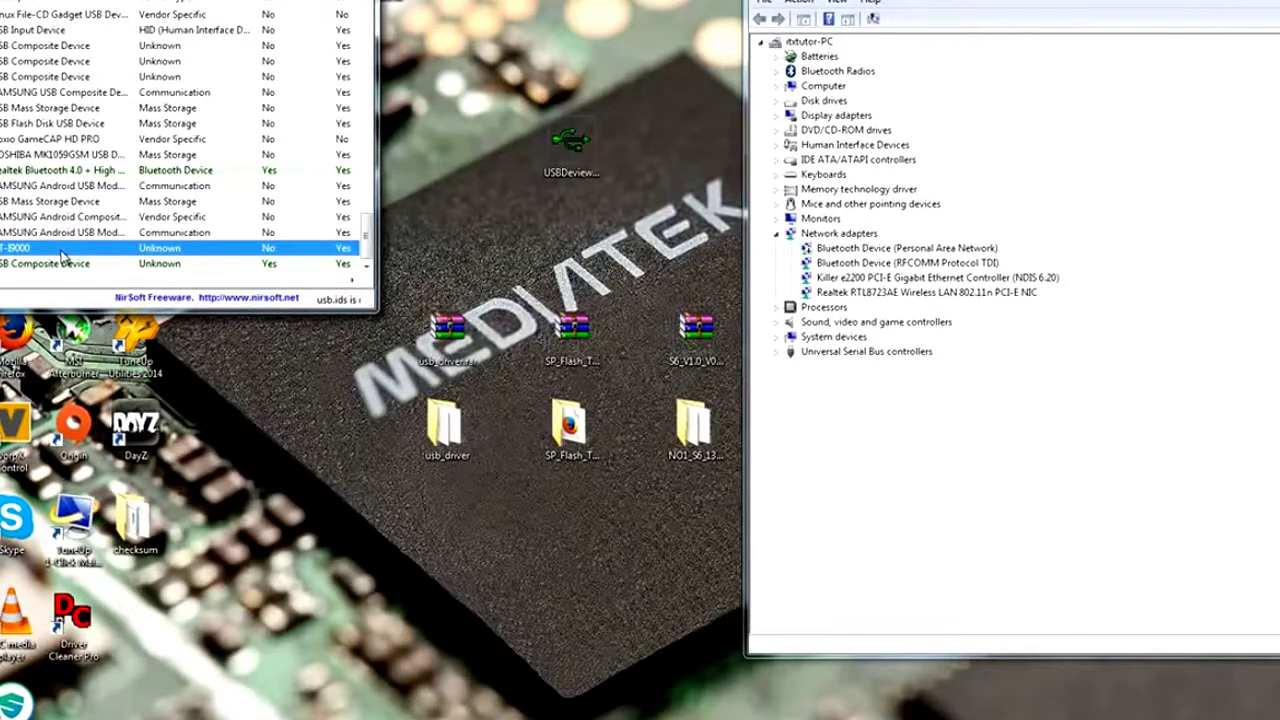
scroll(42, 243, "up", 2)
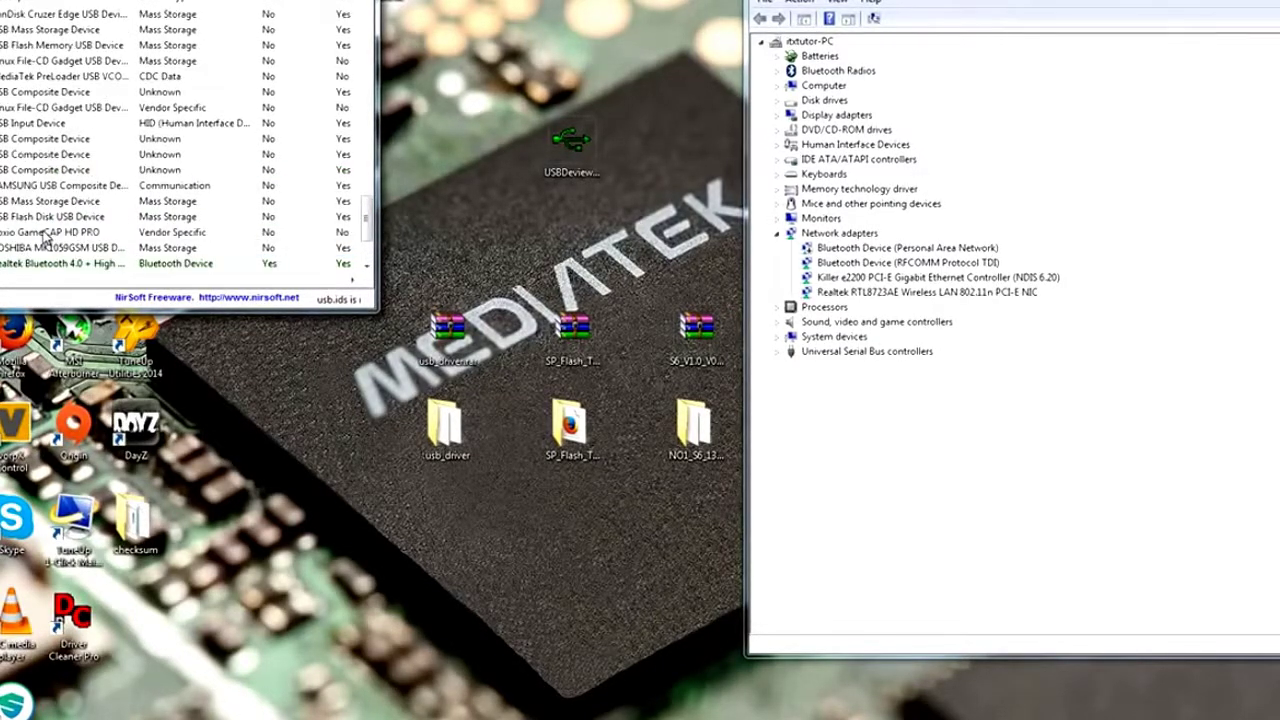
left_click(62, 78)
right_click(62, 78)
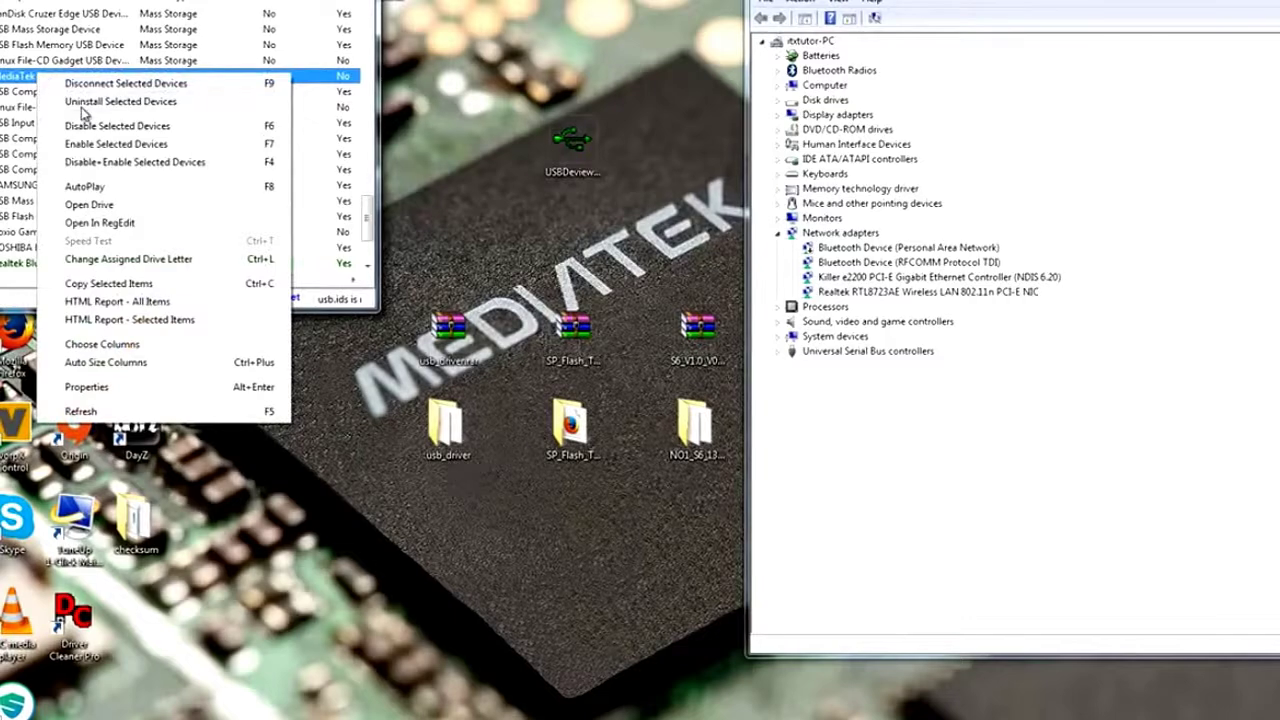
left_click(150, 101)
key("Return")
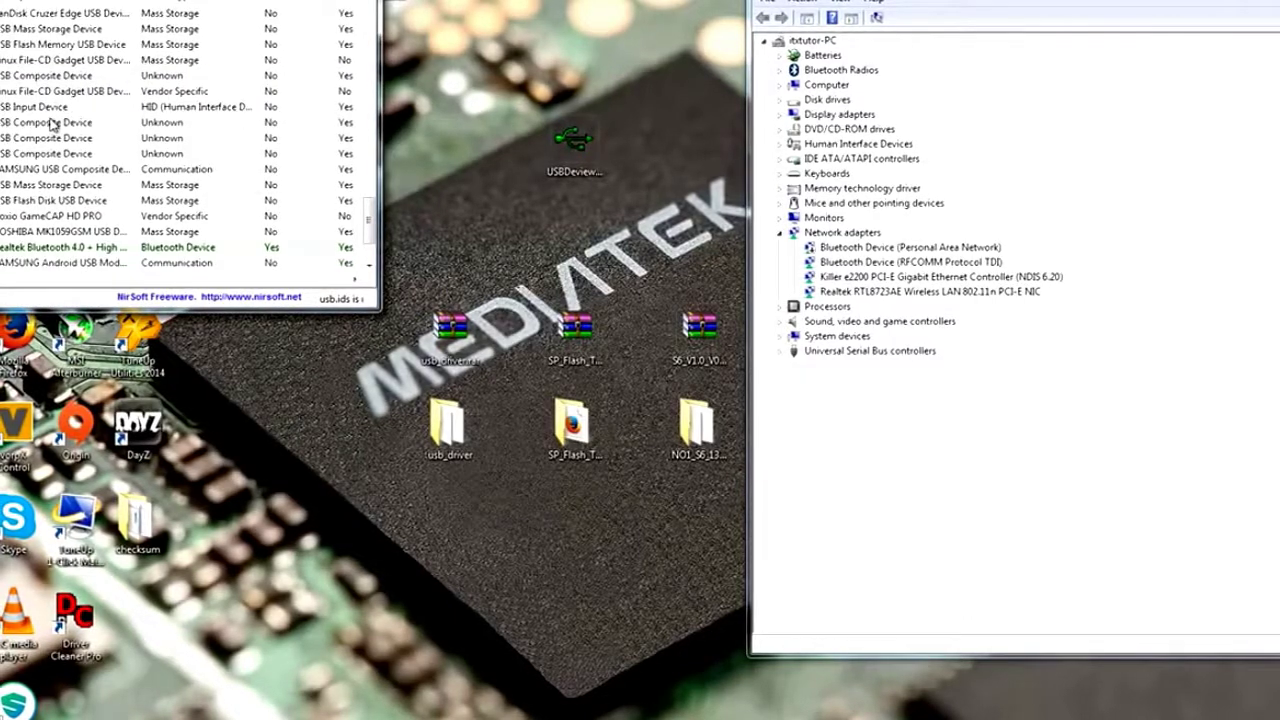
key("alt+F4")
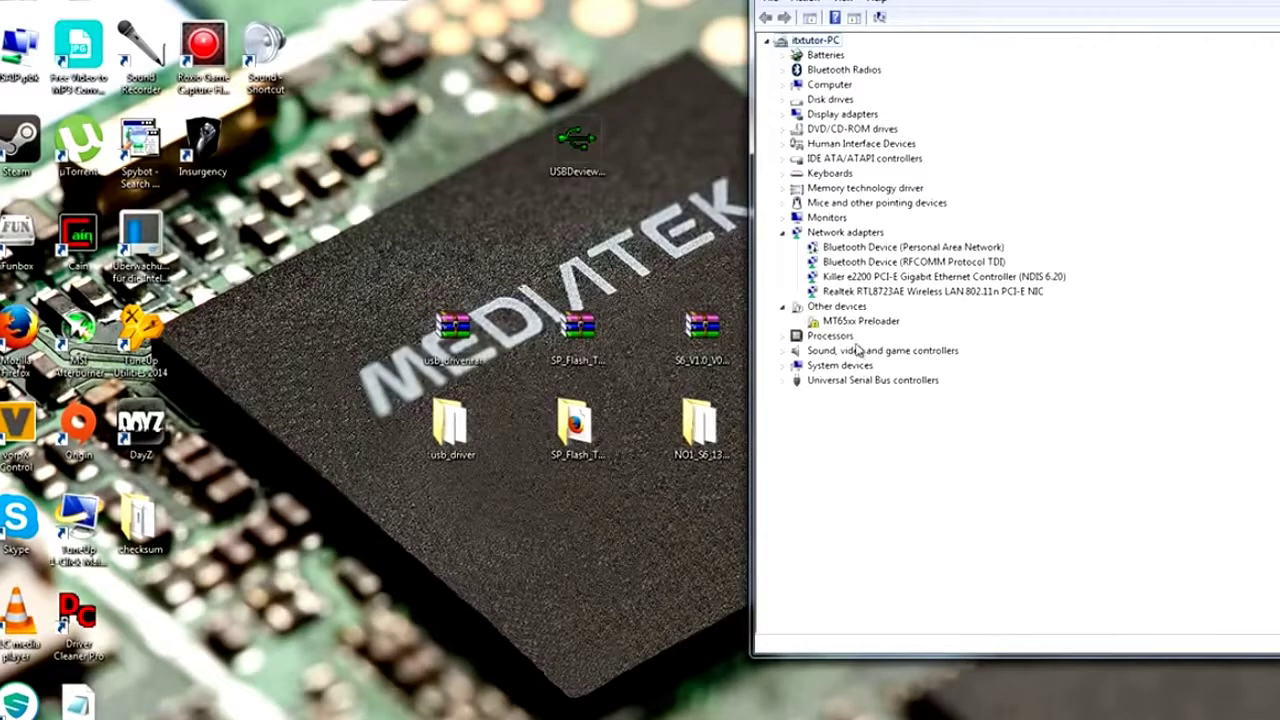
Reopen the MT65xx Preloader's properties in Device Manager and run the driver update again from the usb_driver folder.
right_click(871, 319)
left_click(897, 352)
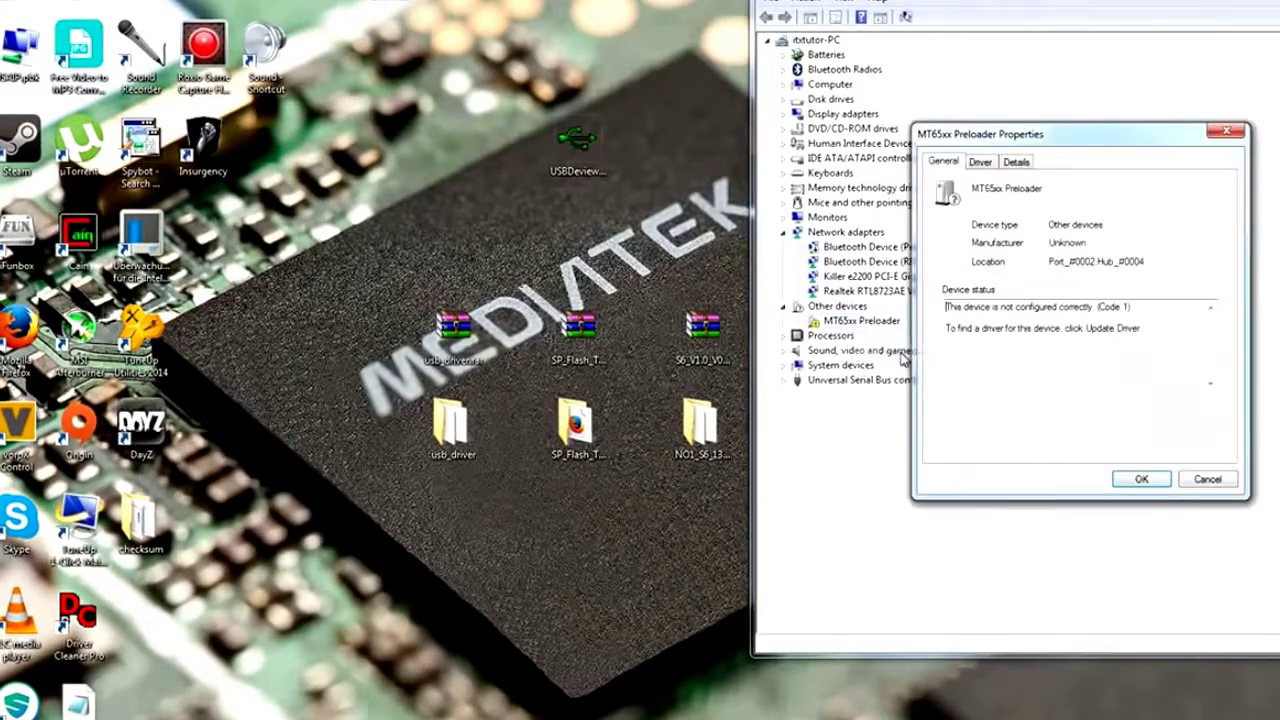
left_click(980, 162)
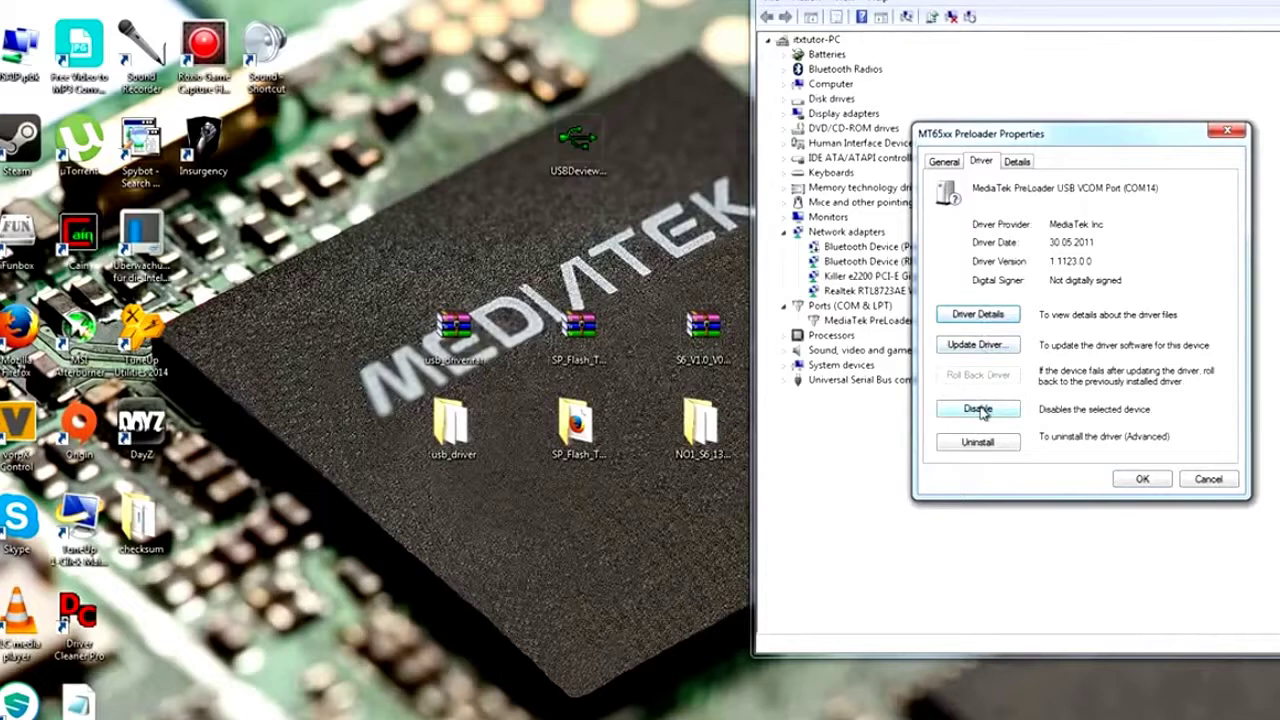
left_click(977, 344)
left_click(962, 346)
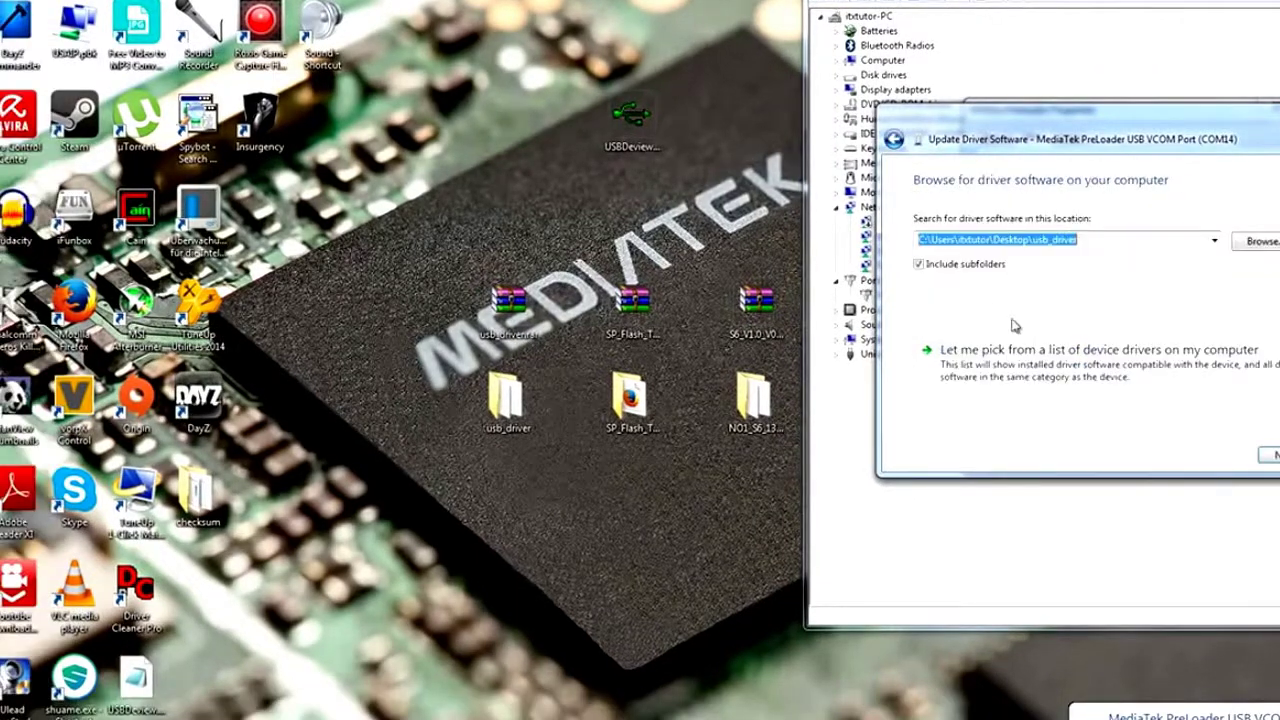
left_click(1268, 455)
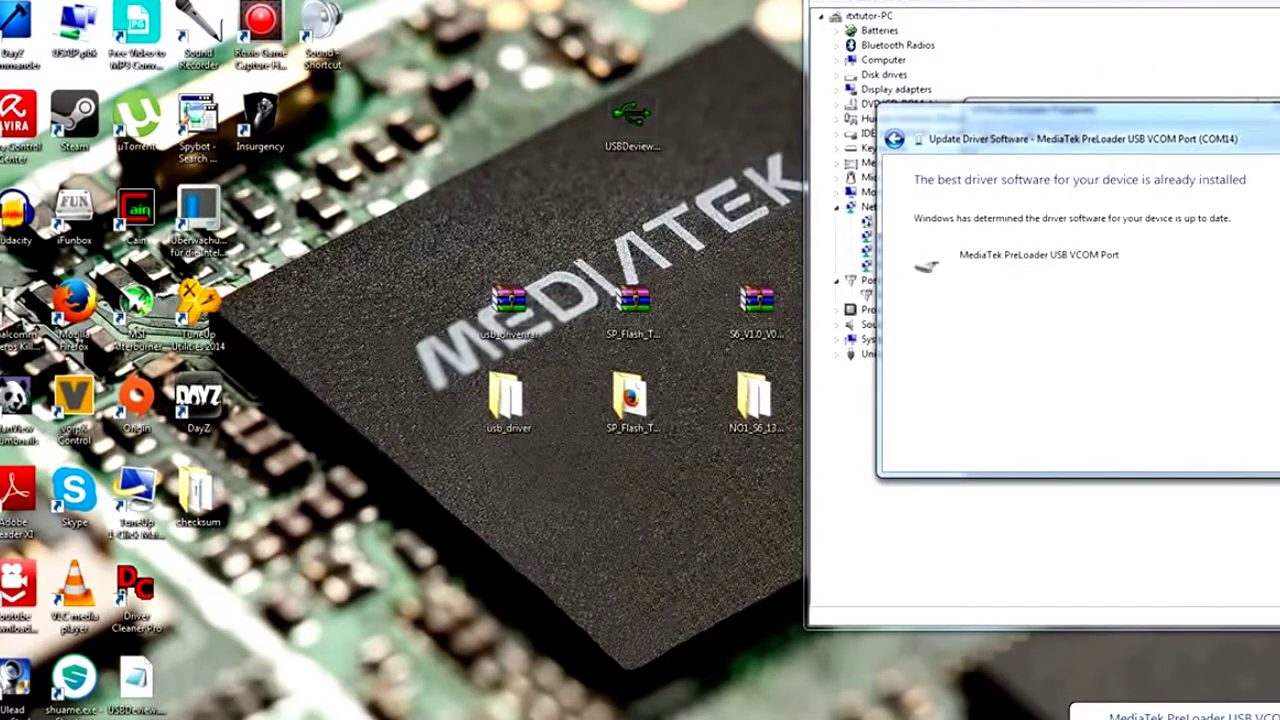
left_click(1262, 455)
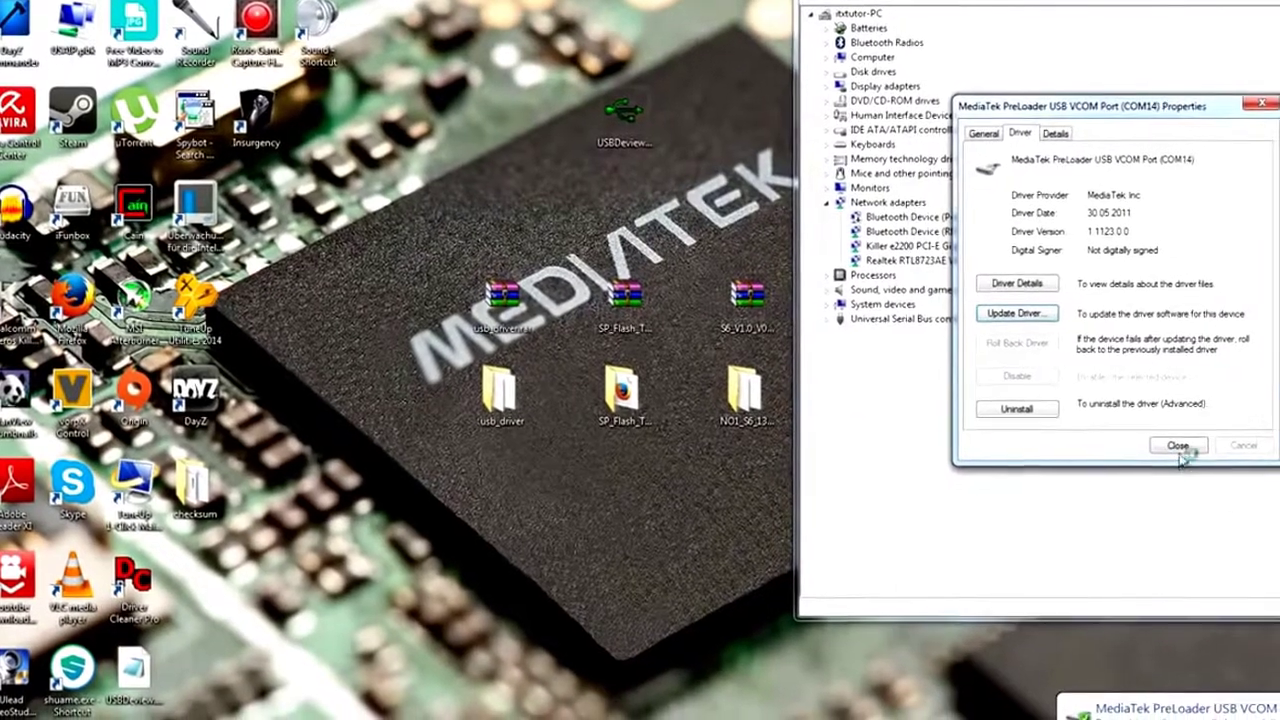
left_click(1193, 452)
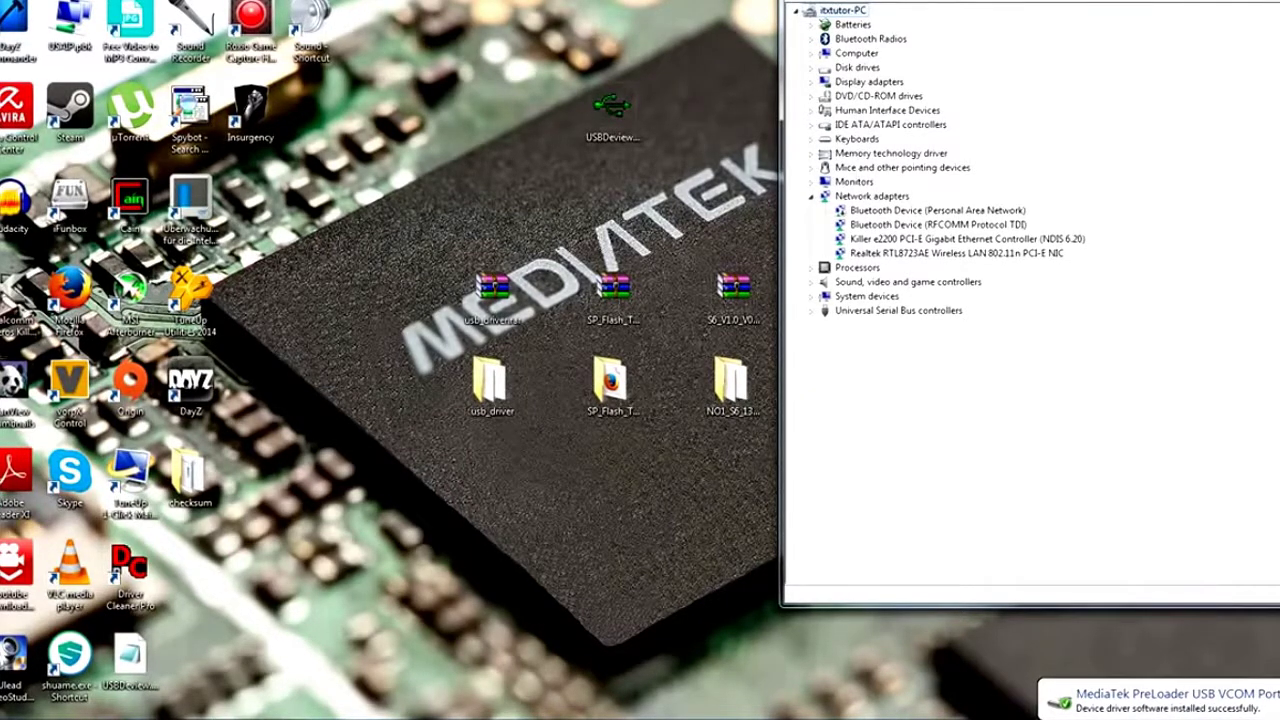
Minimize all windows and remove USBDeview.exe from the desktop.
key("super+d")
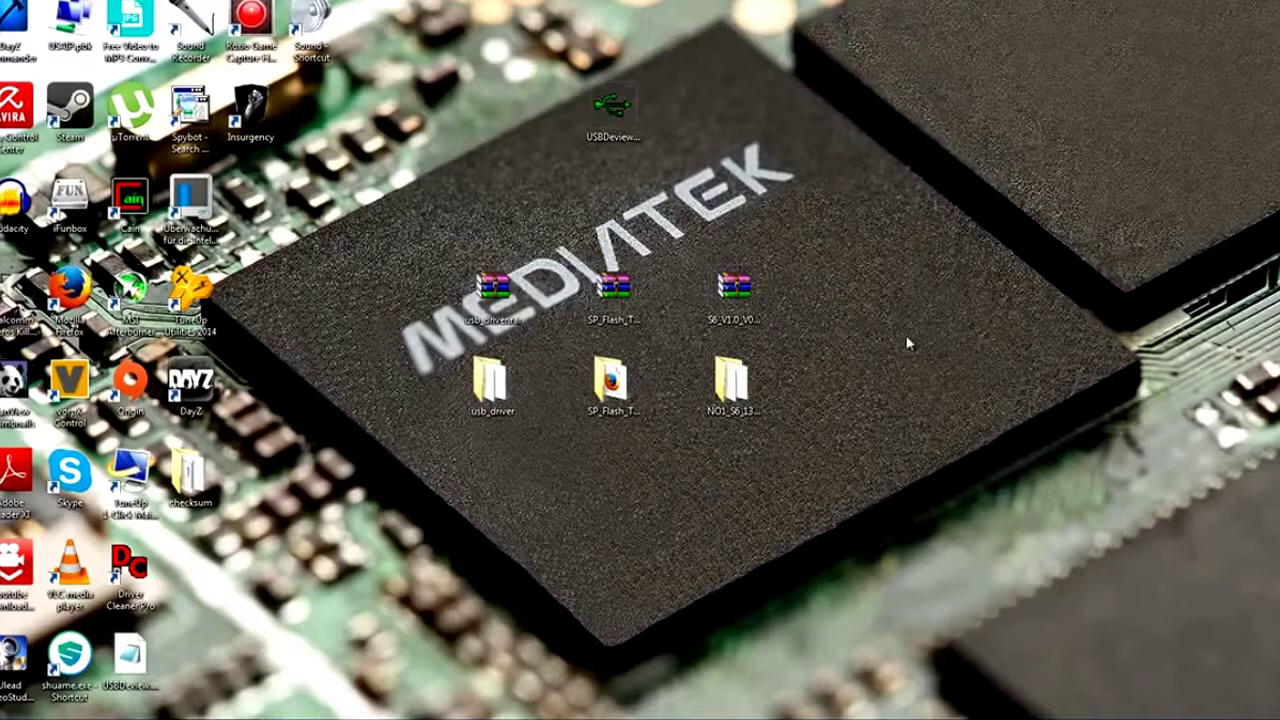
left_click_drag(648, 132, 887, 318)
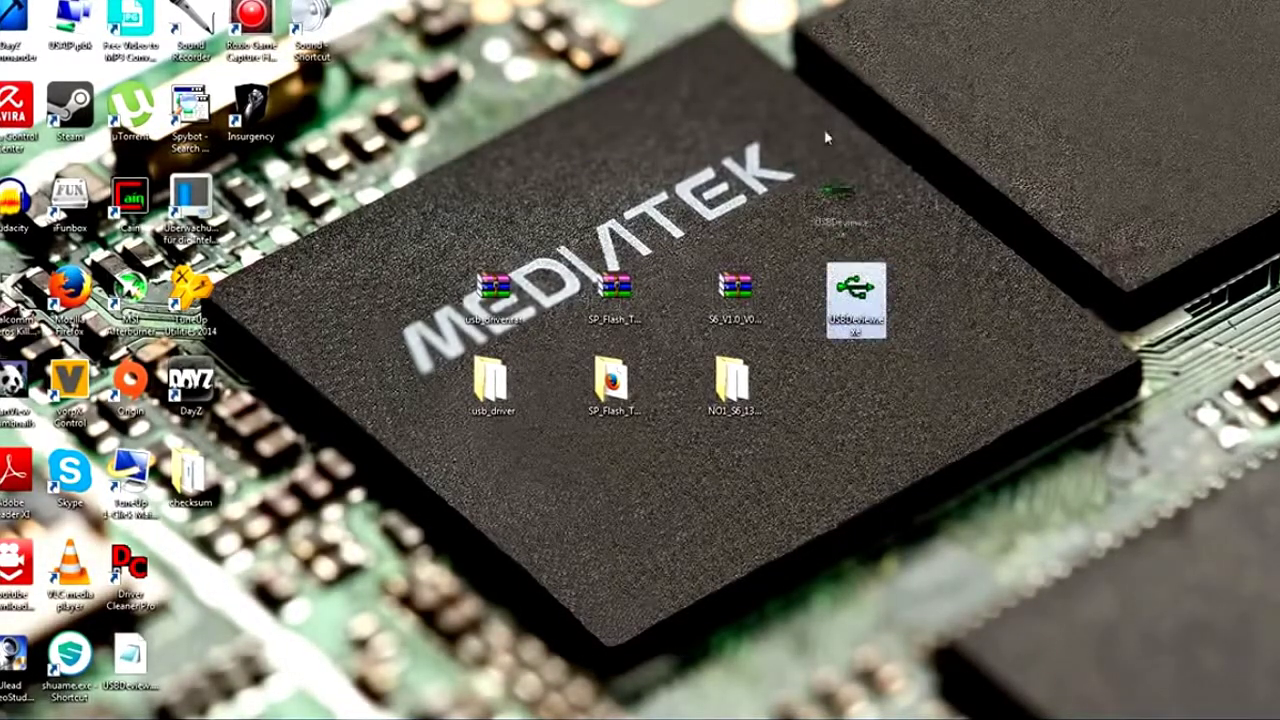
key("Delete")
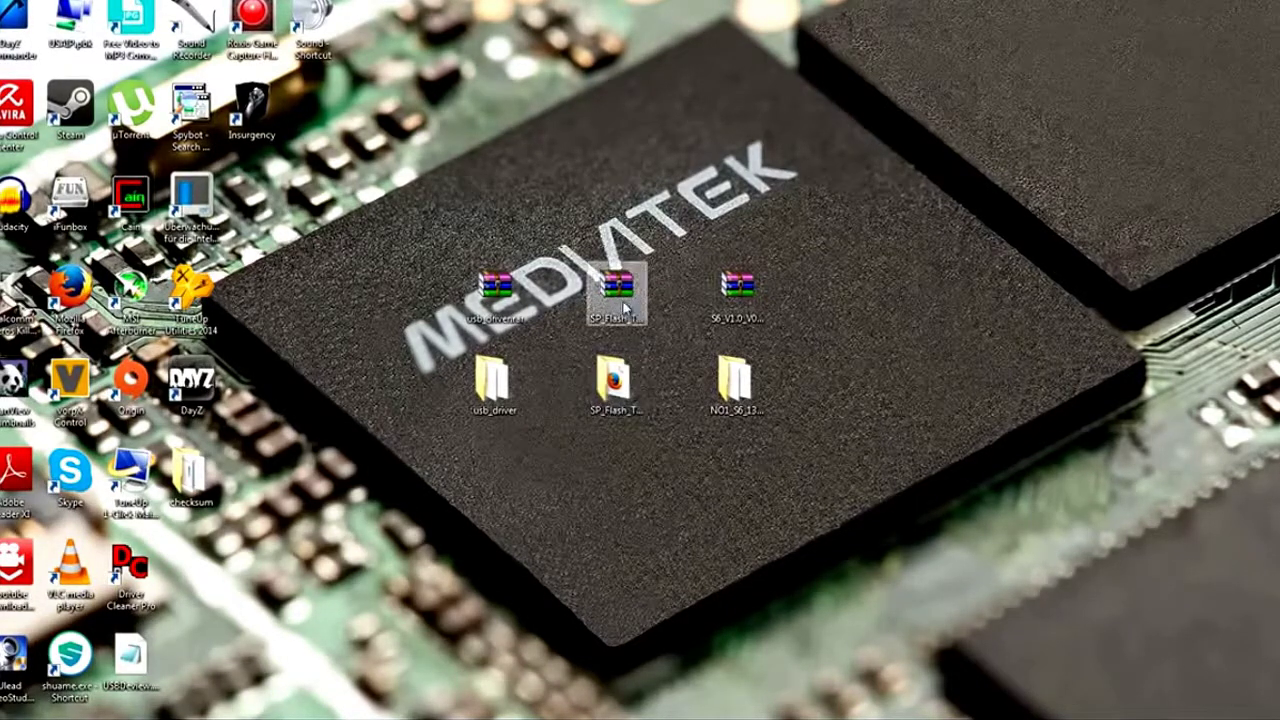
Open the SP_Flash_Tool_v3.1344.0.212 folder inside the extracted SP Flash Tool folder and select Flash_tool.exe.
double_click(620, 388)
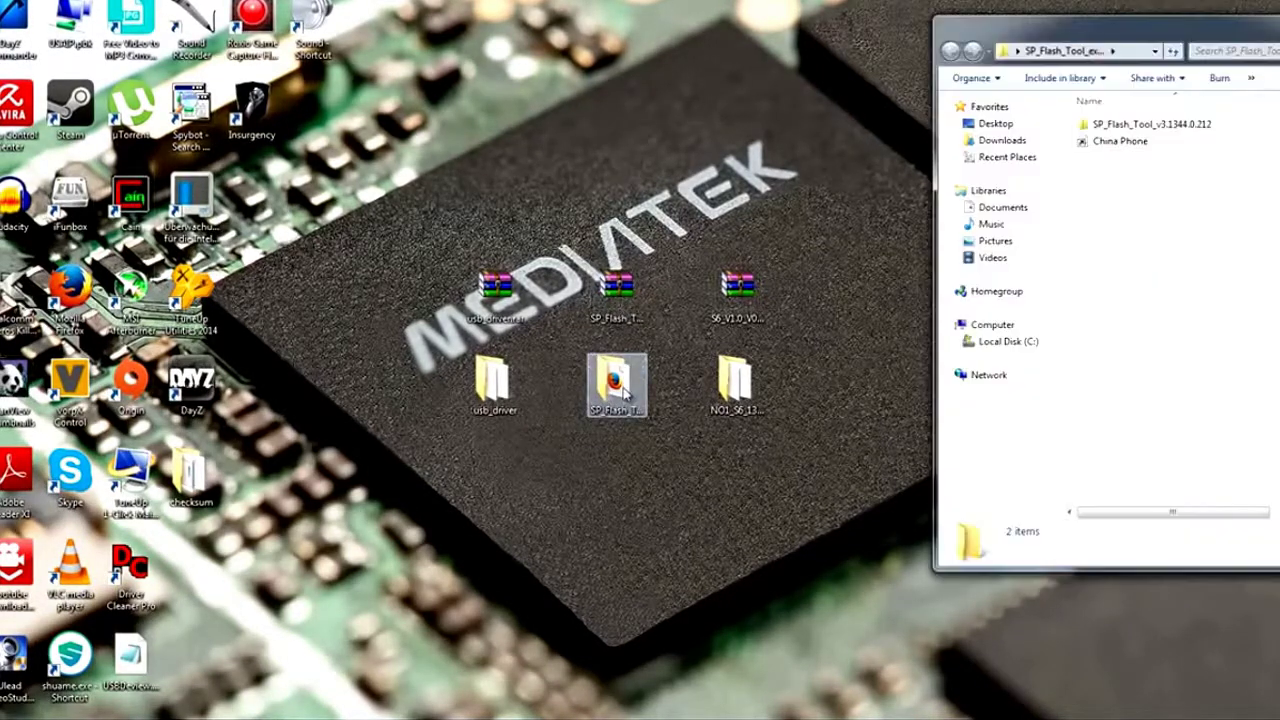
double_click(1126, 126)
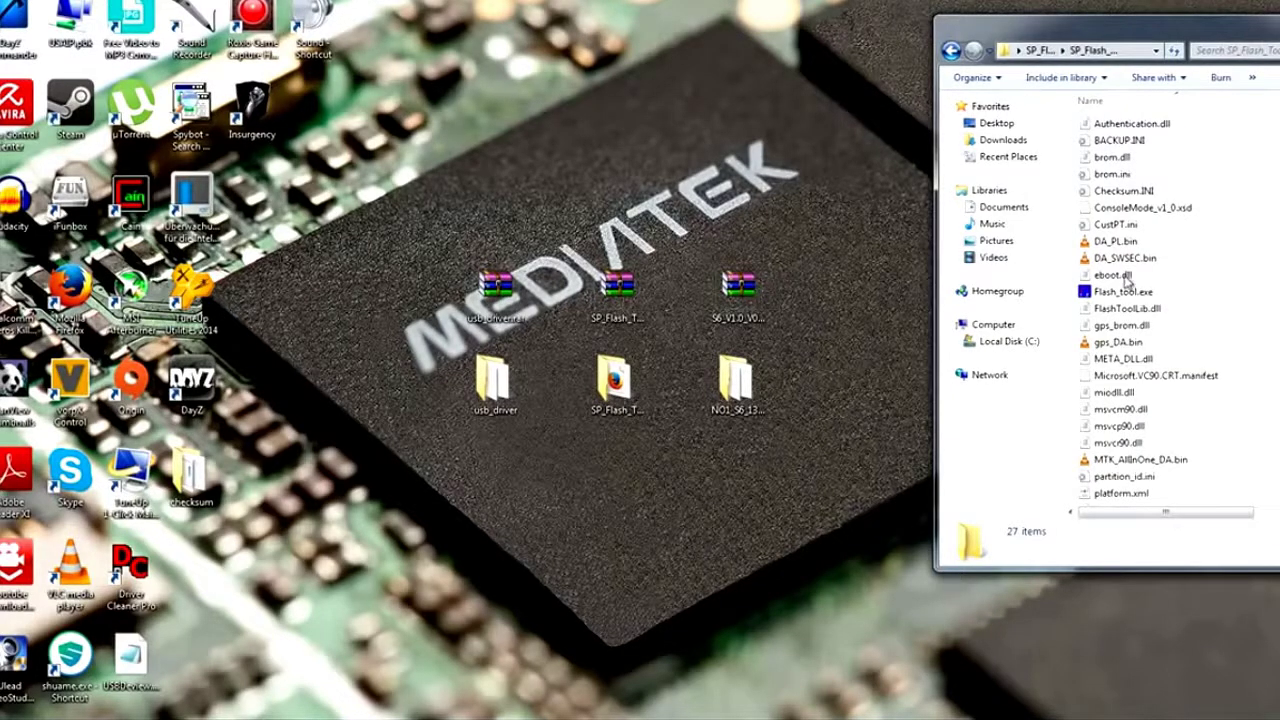
left_click(1122, 292)
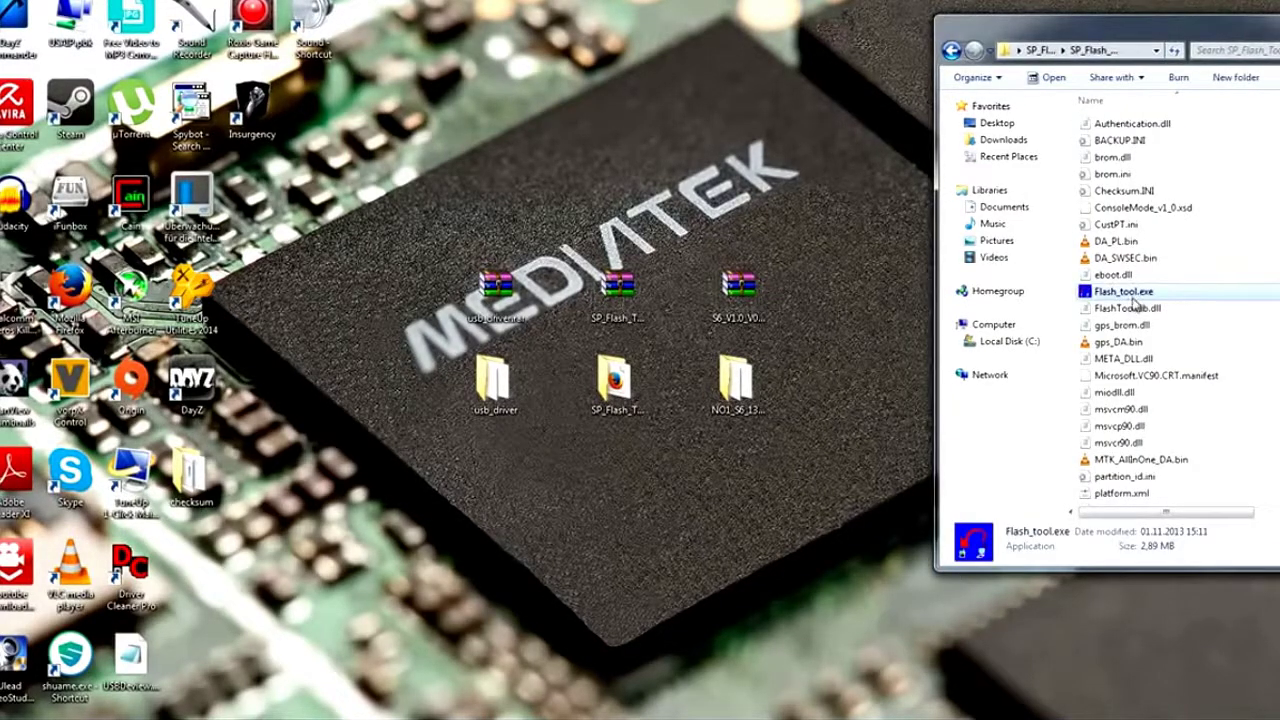
Run Flash_tool.exe as administrator, then reposition and enlarge the Smart Phone Flash Tool window.
double_click(1160, 291)
right_click(1160, 291)
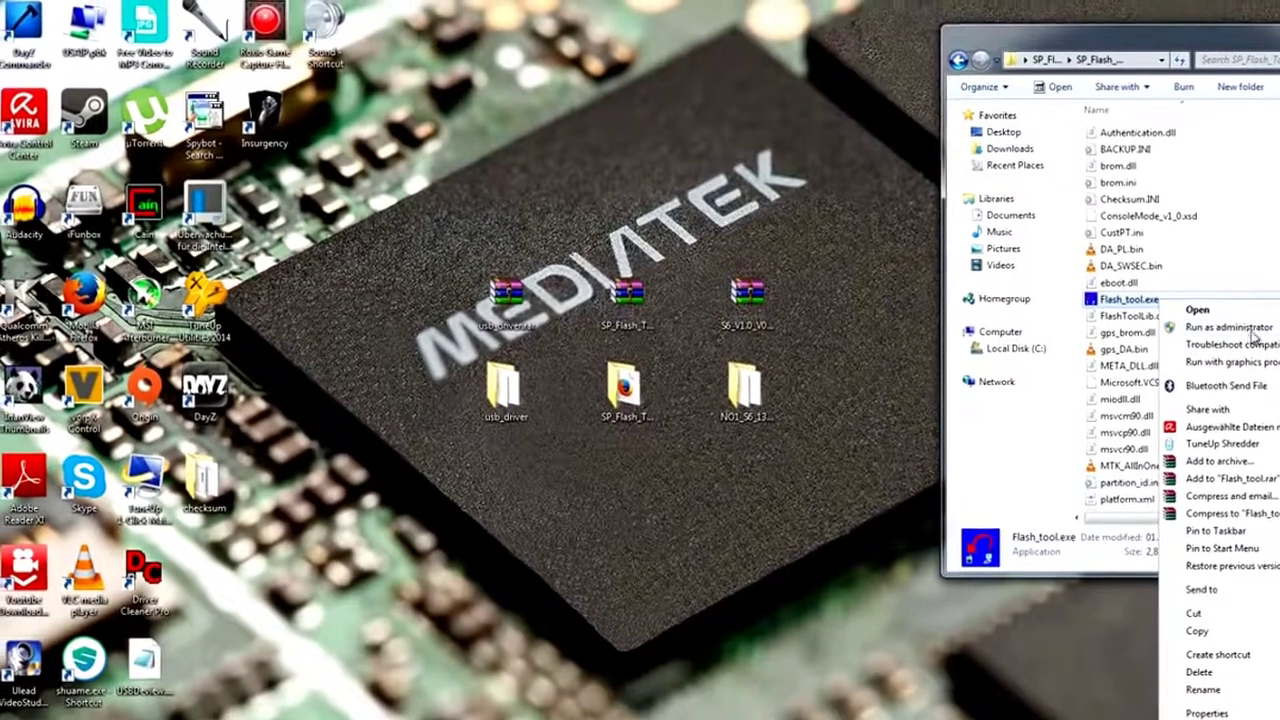
left_click(1262, 327)
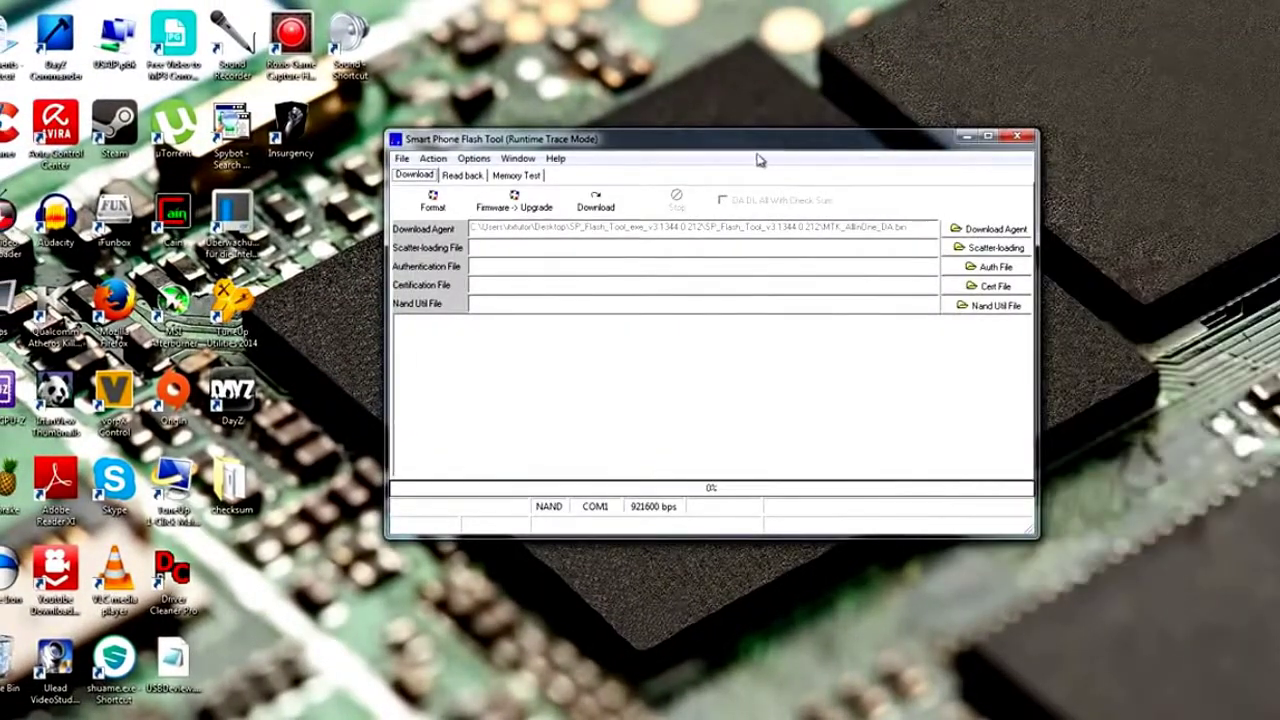
left_click_drag(752, 148, 702, 84)
left_click_drag(986, 475, 1090, 547)
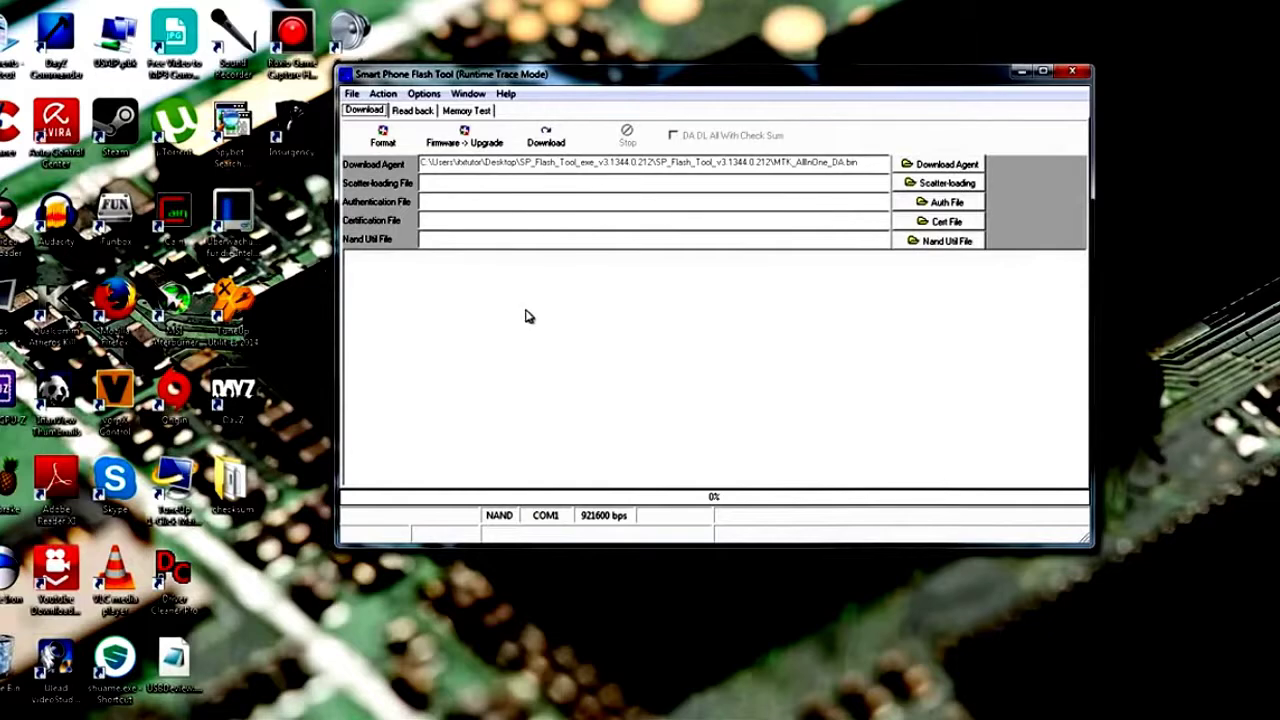
Load MT6589T_Android_scatter_emmc.txt from the desktop's NO1_S6_131111 folder as the scatter-loading file.
left_click(972, 185)
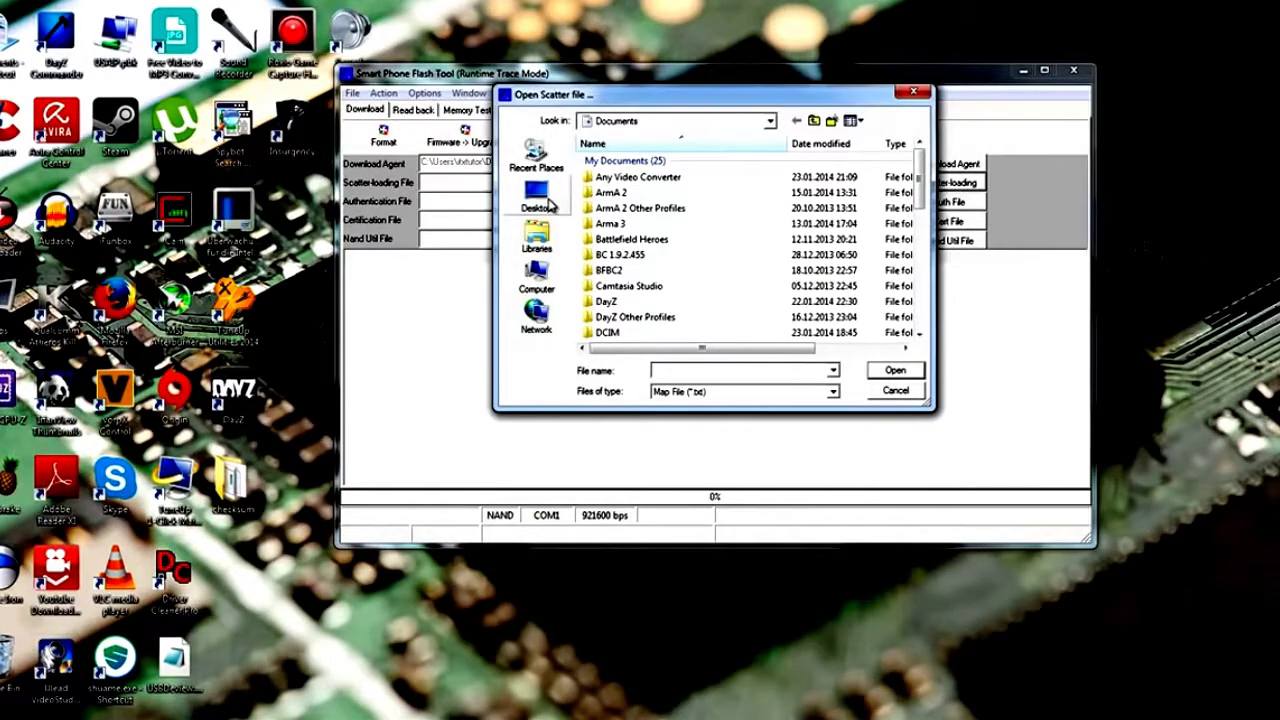
left_click(538, 198)
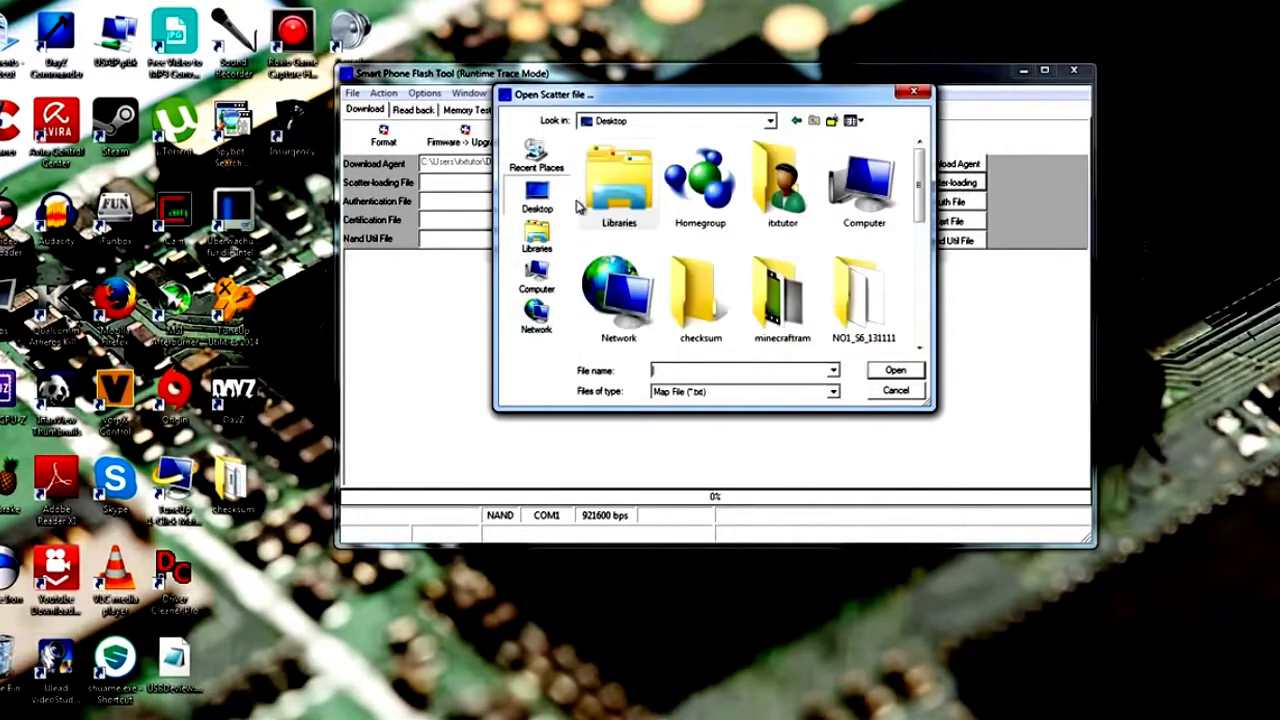
left_click(866, 318)
left_click(886, 372)
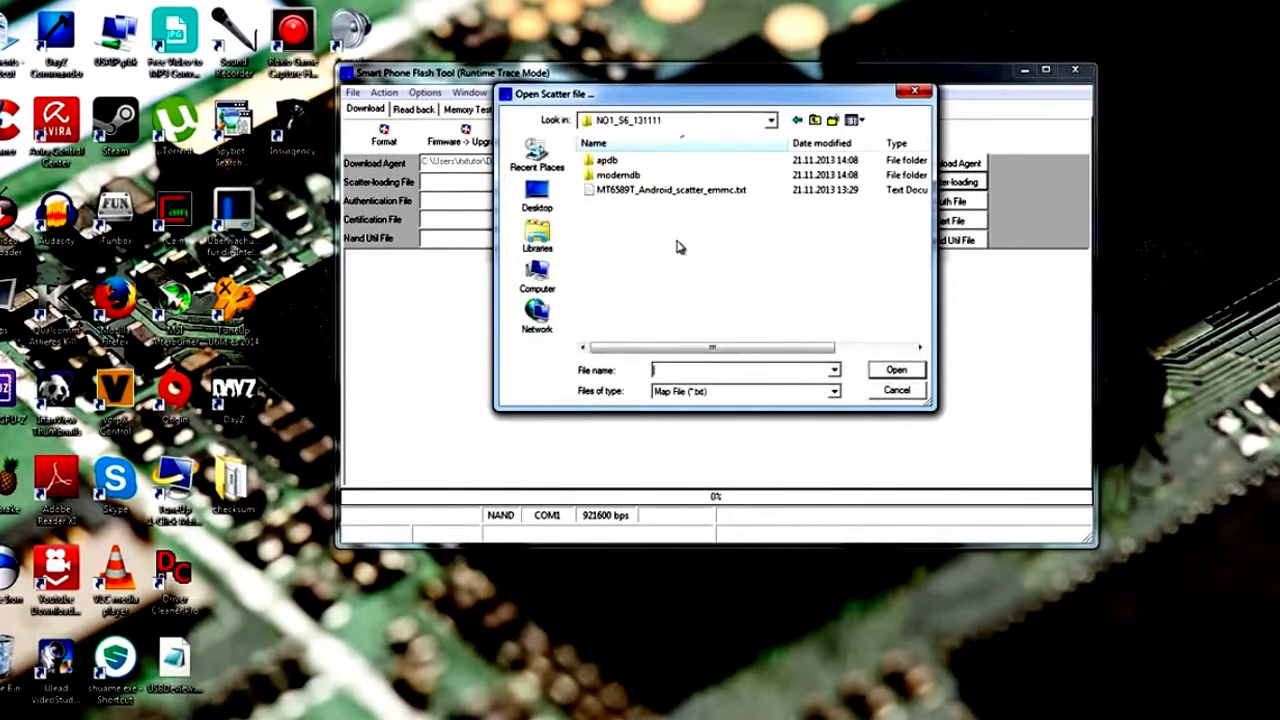
left_click(648, 191)
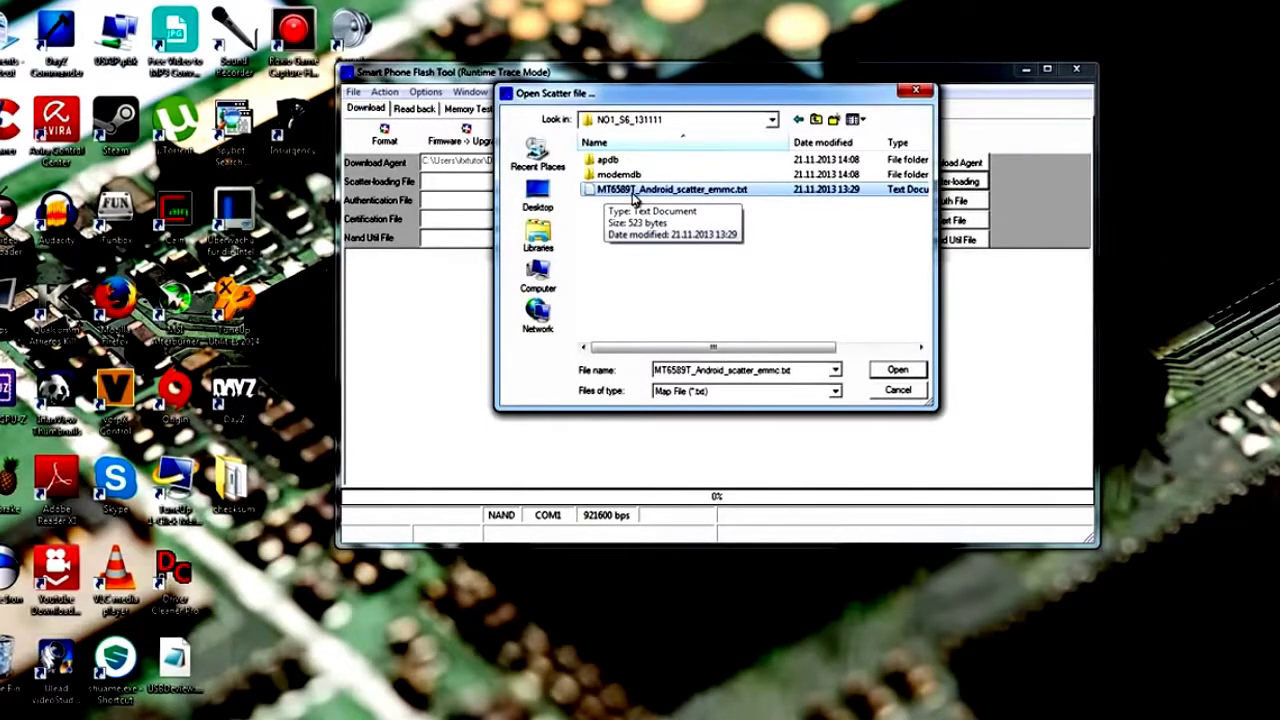
left_click(897, 370)
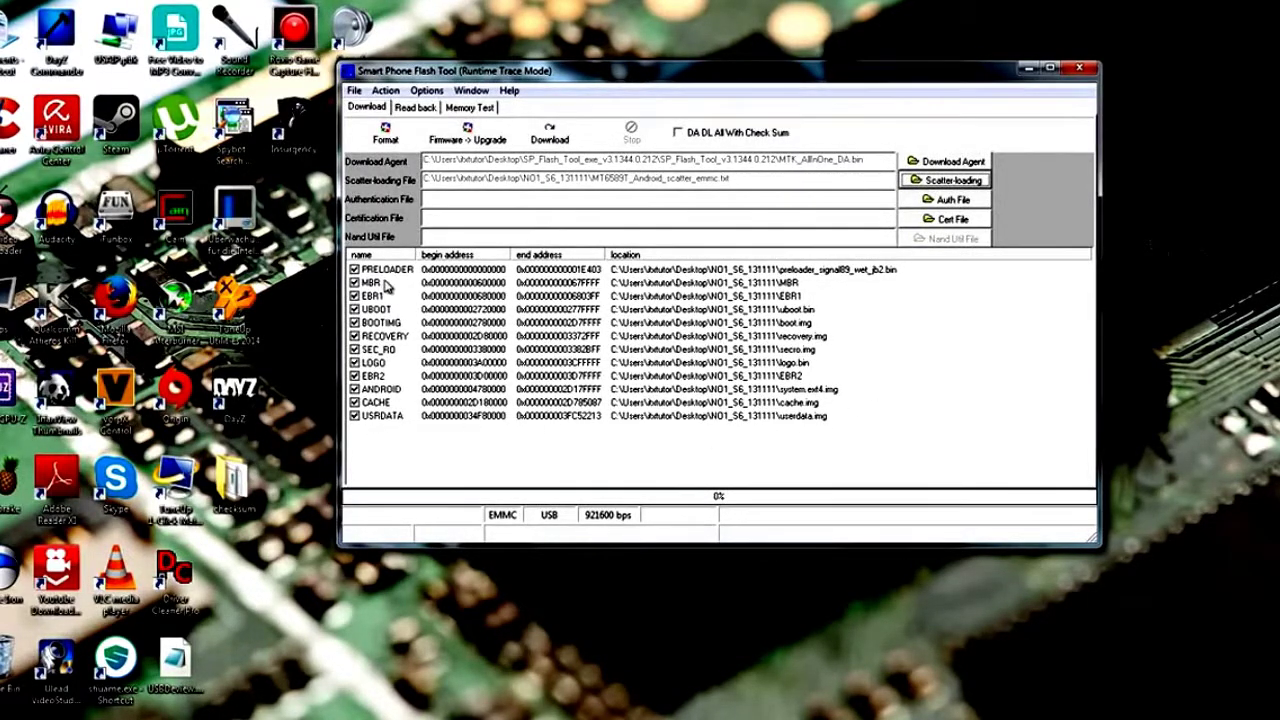
Exclude PRELOADER from the images, download the remaining ones to the phone despite the warning, and dismiss the completion dialog.
left_click(354, 269)
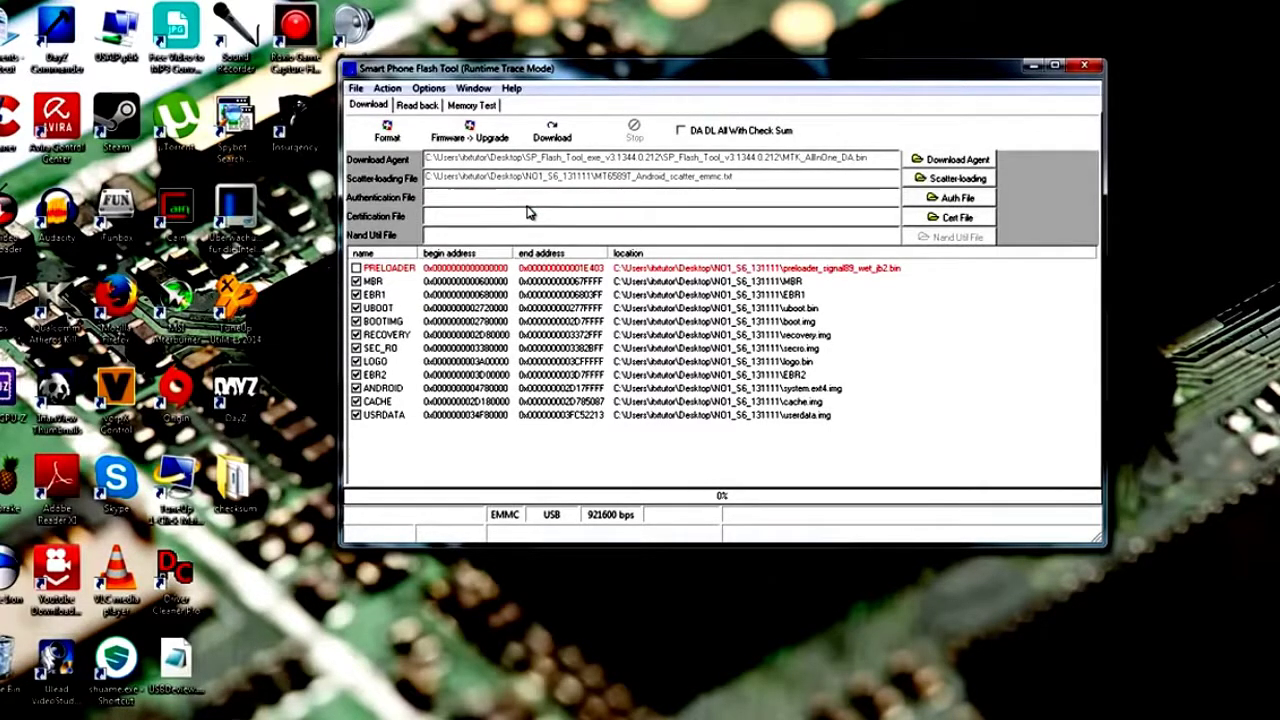
left_click(547, 140)
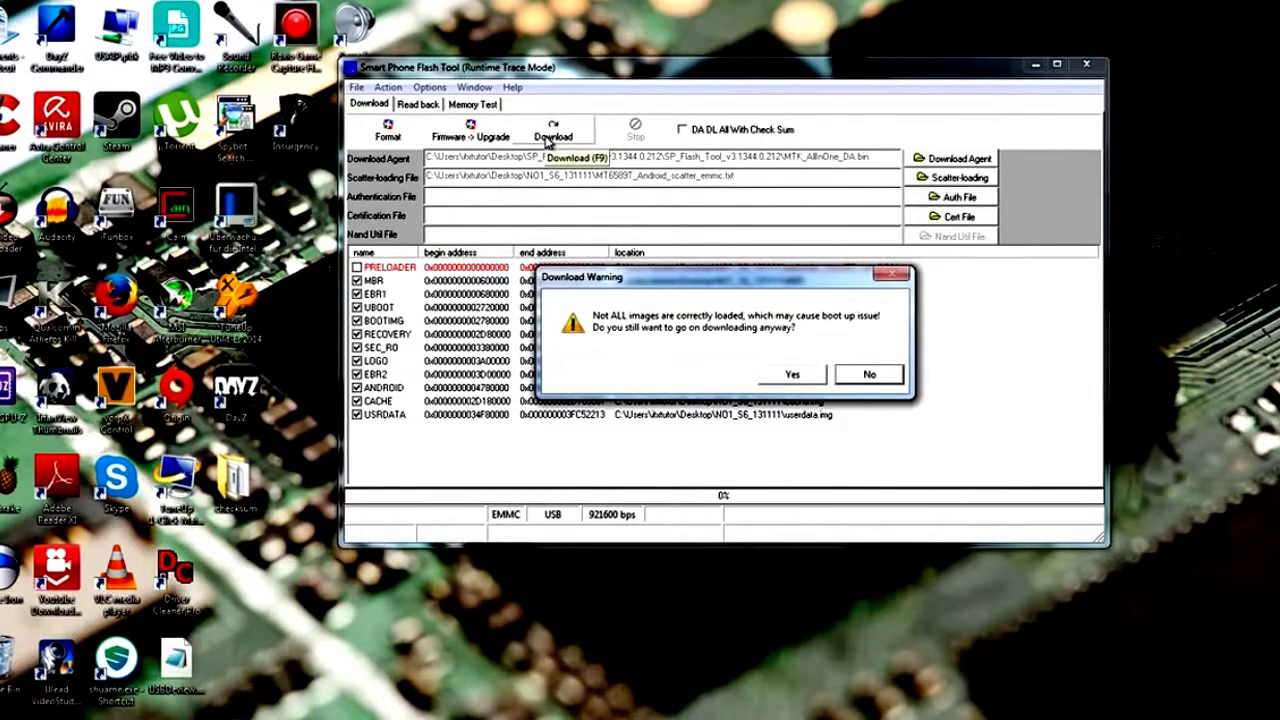
left_click(793, 375)
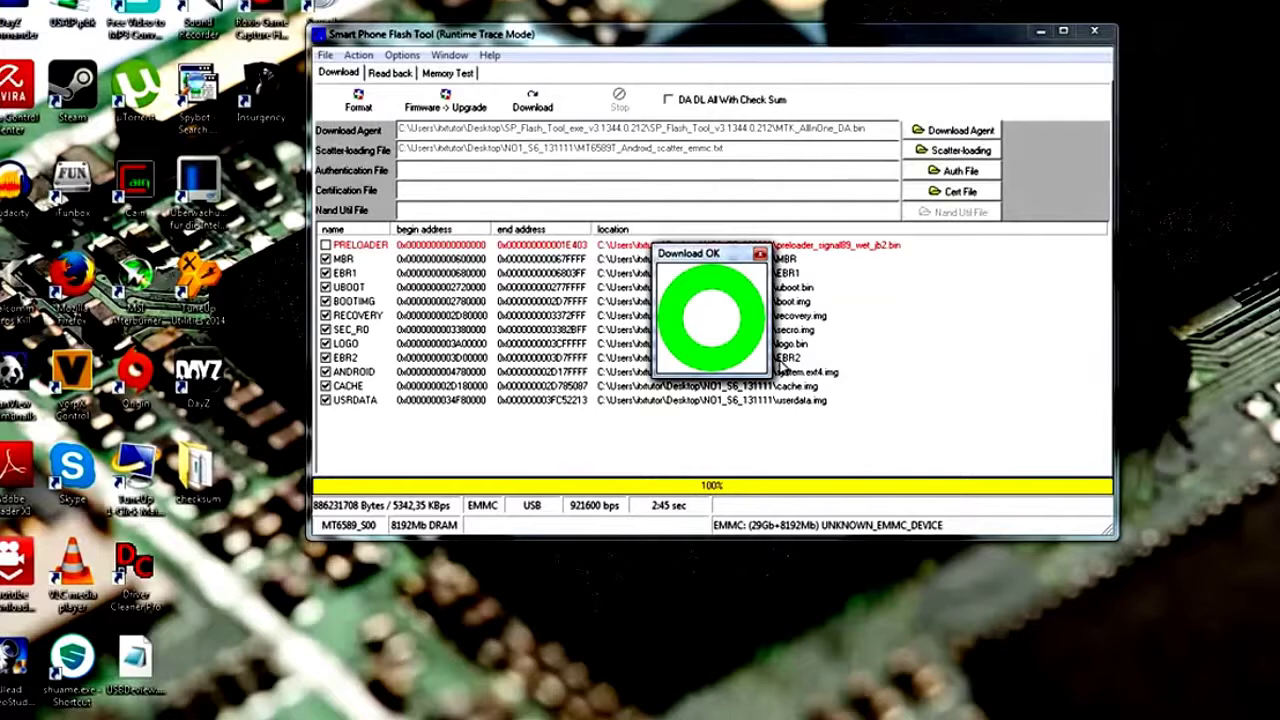
left_click(760, 254)
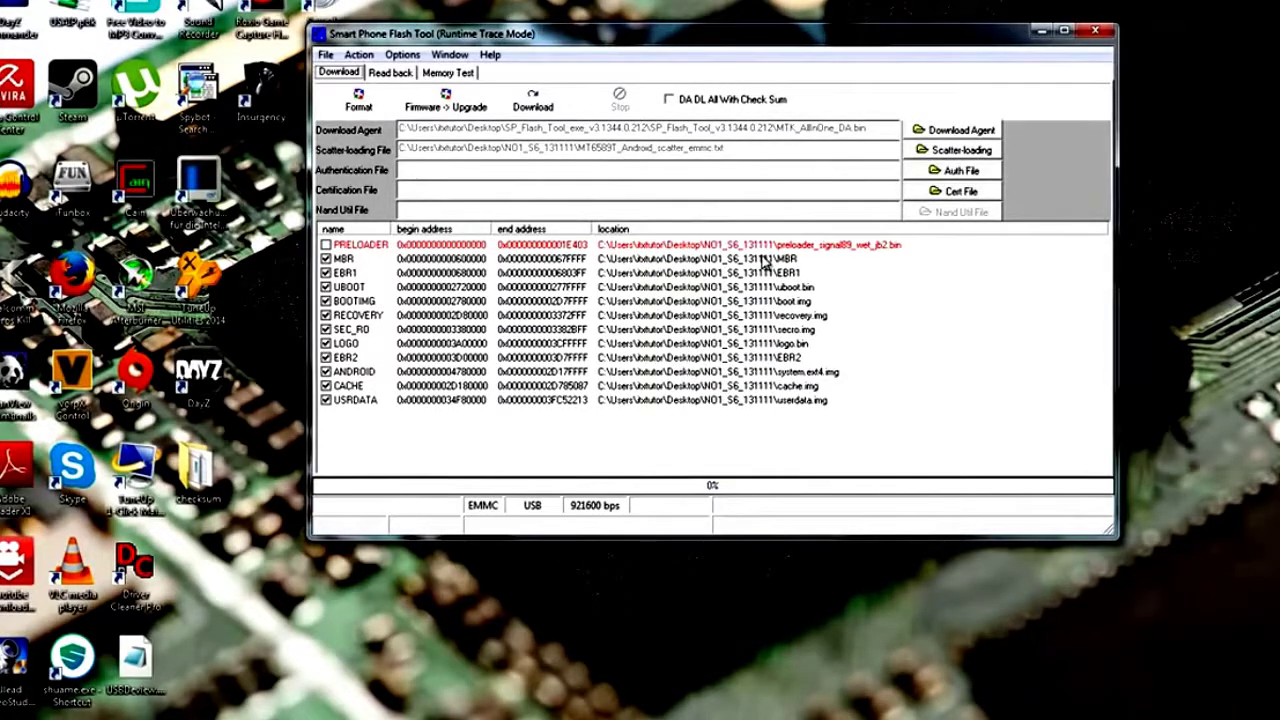